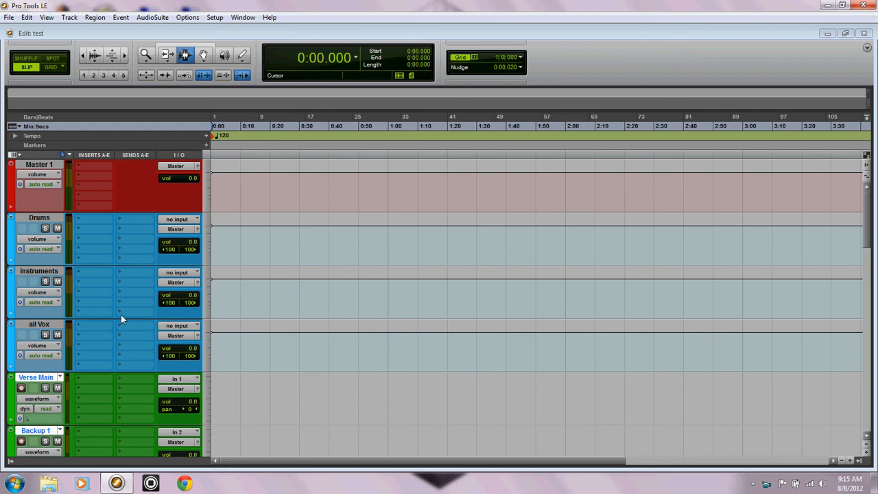
Step: Review the input and bus paths in the I/O Setup, including the Hook Bus and Vox Bus names, and accept the setup
left_click(212, 18)
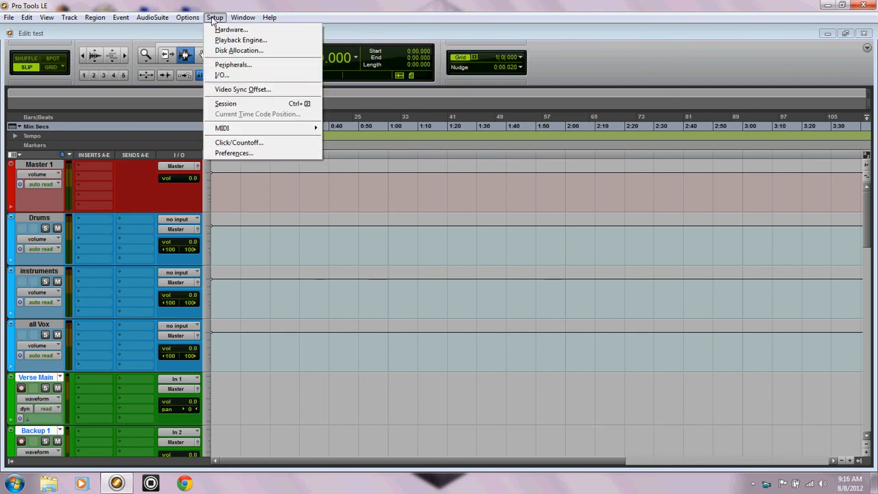
left_click(229, 76)
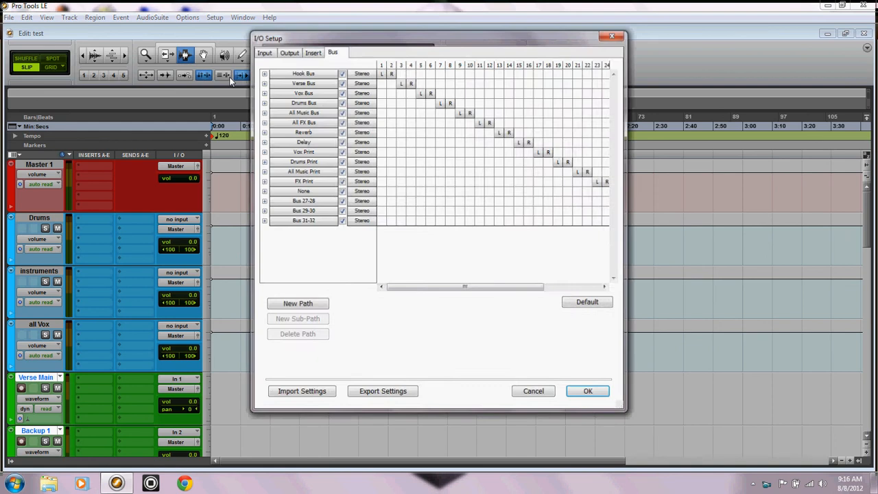
left_click(264, 52)
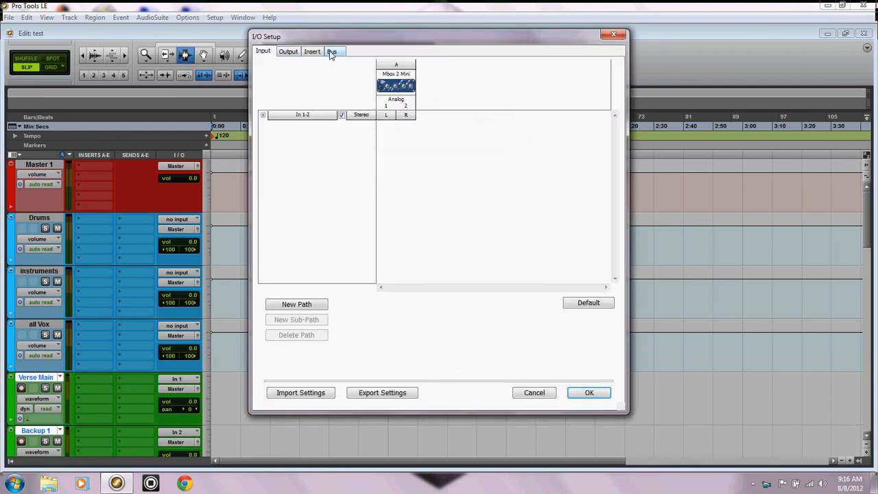
left_click(334, 52)
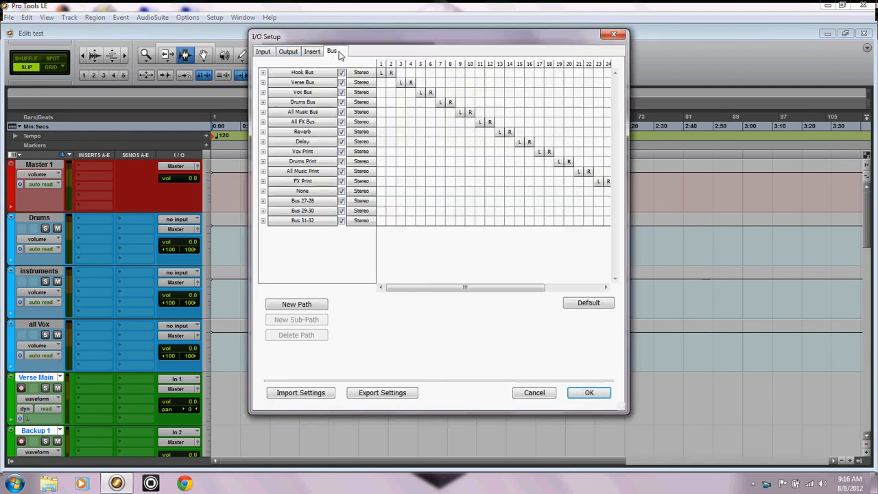
double_click(297, 74)
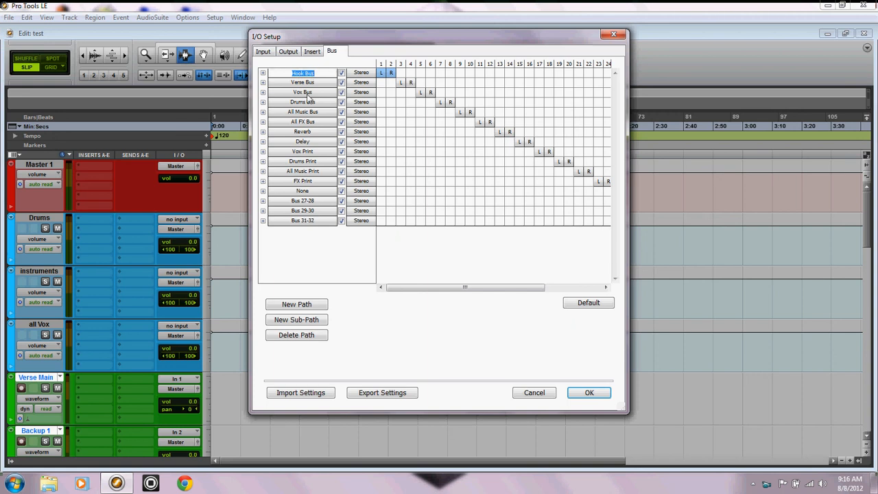
left_click(306, 94)
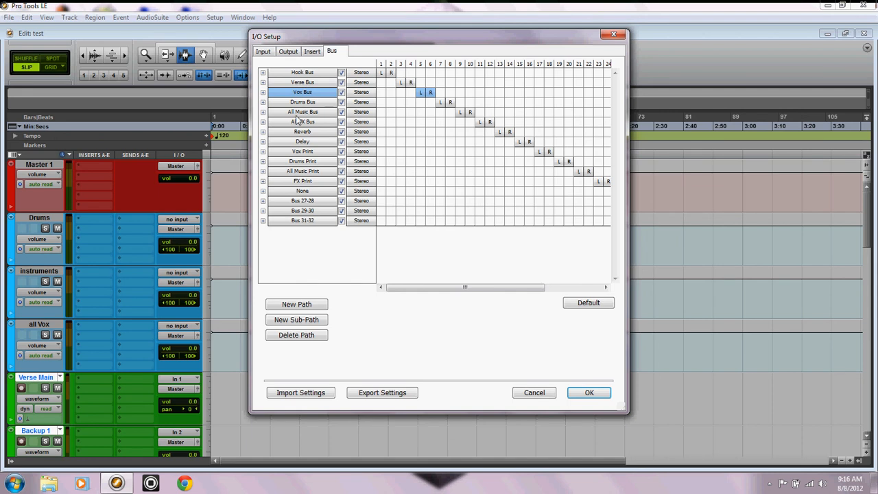
left_click(583, 391)
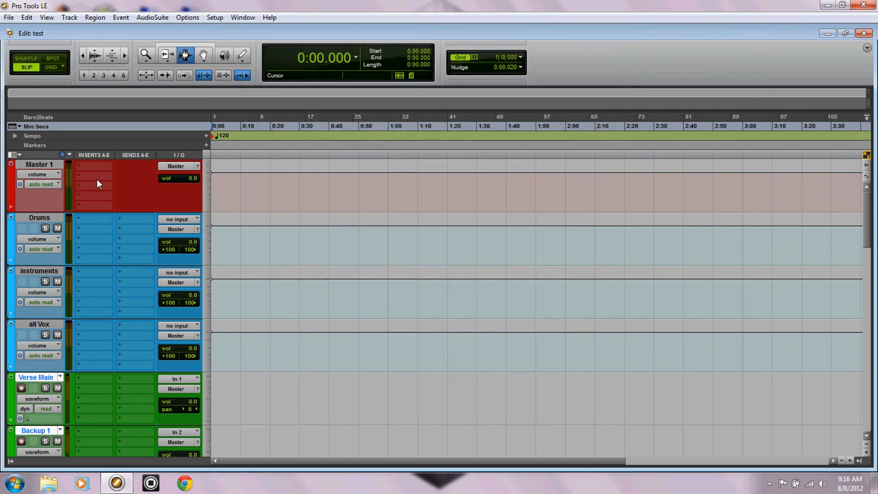
Step: Check the column view options, view the tracks in the Mix window, and return to the Edit window
left_click(18, 157)
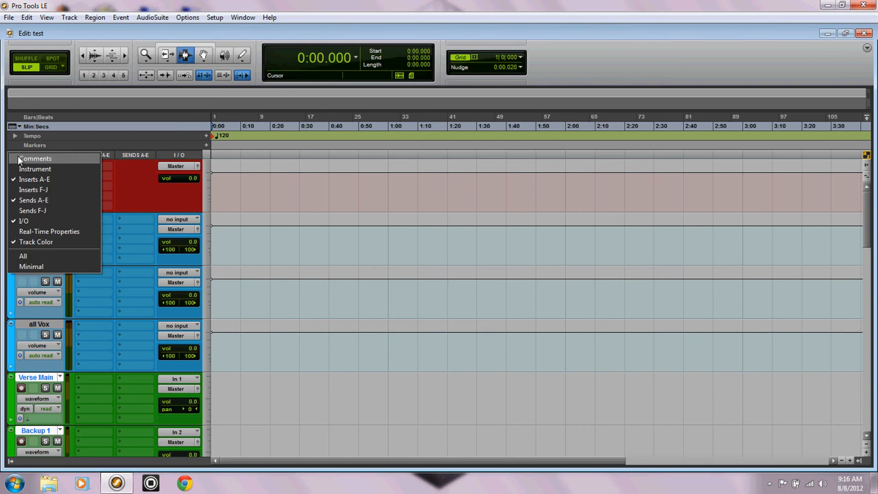
left_click(243, 17)
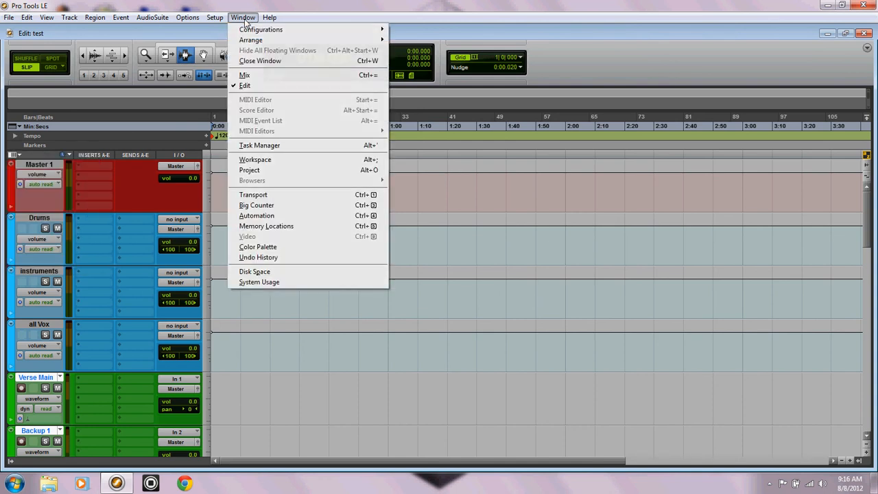
left_click(244, 74)
left_click(243, 17)
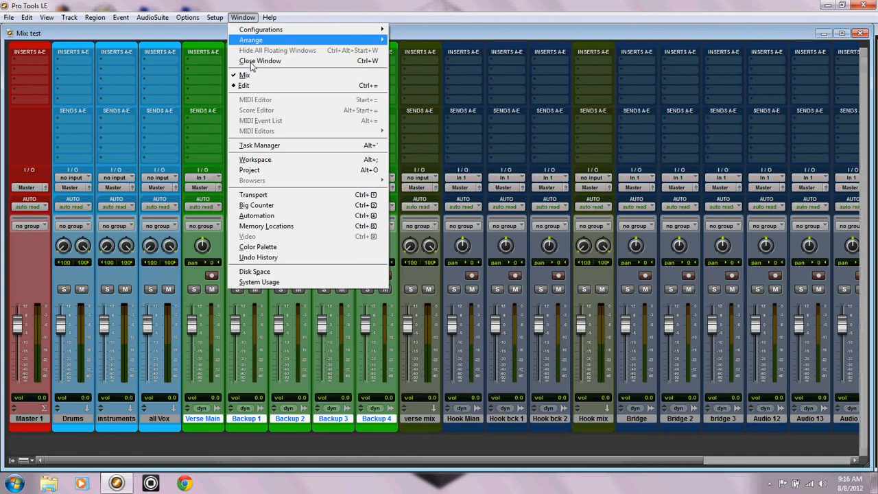
left_click(251, 86)
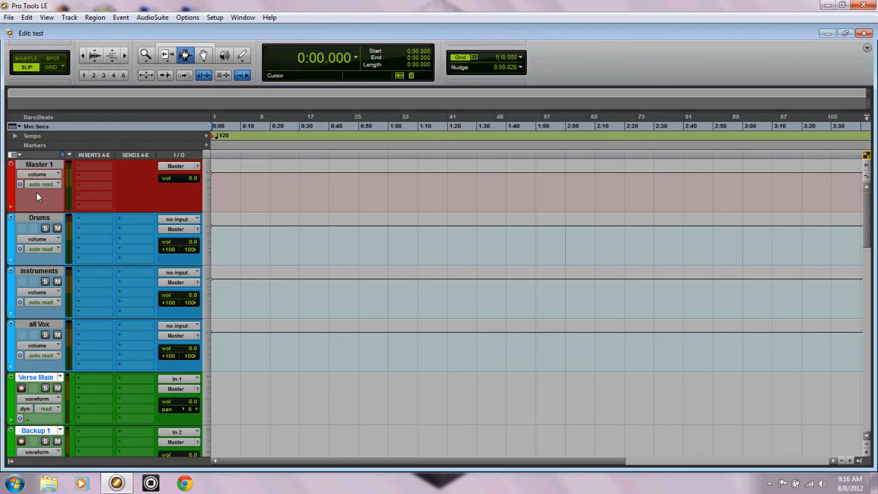
Step: Hide the Inserts A-E column in the Edit window and show it again
left_click(15, 155)
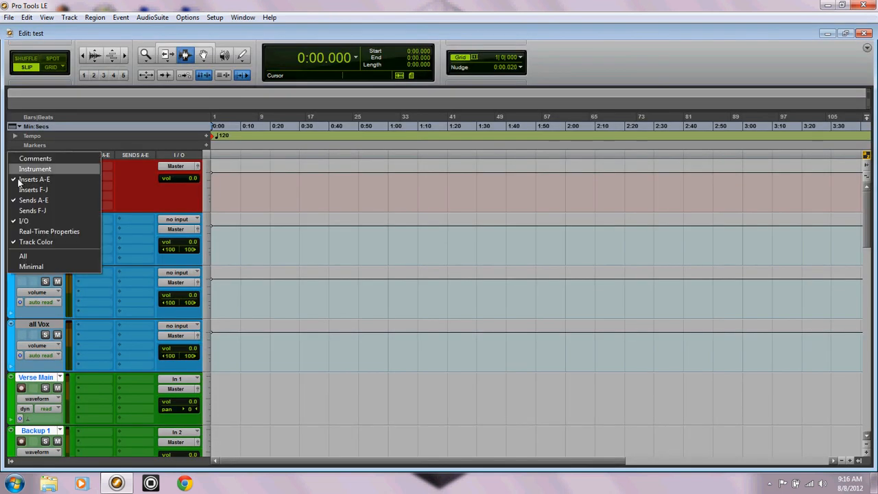
left_click(28, 179)
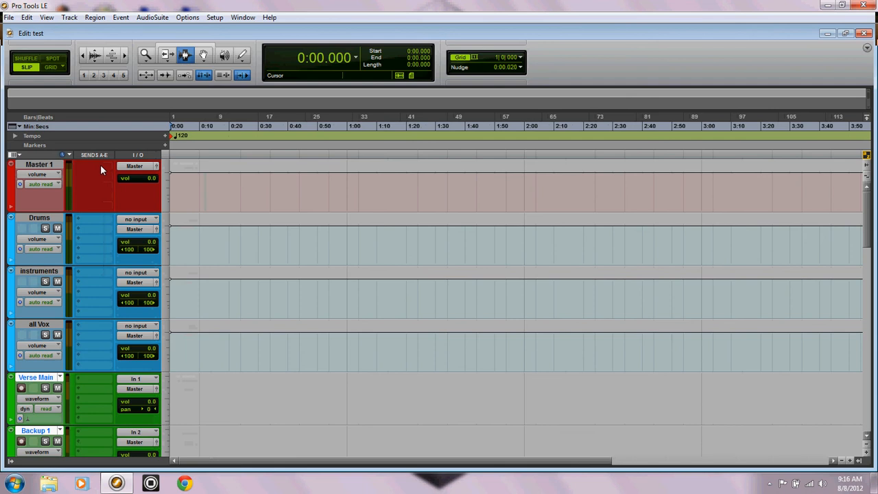
left_click(15, 155)
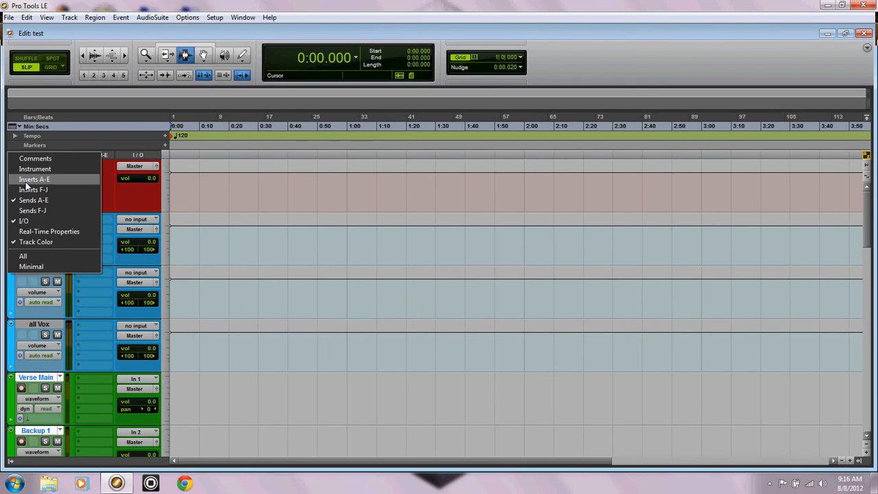
left_click(28, 180)
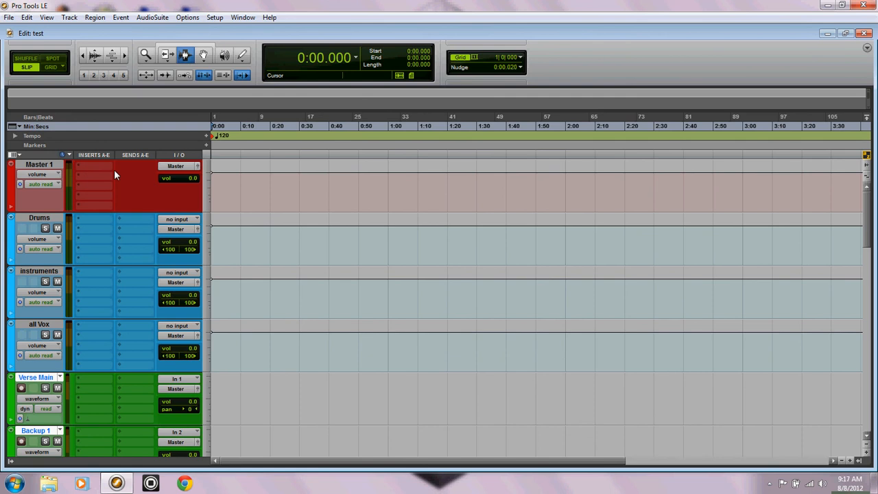
left_click(13, 154)
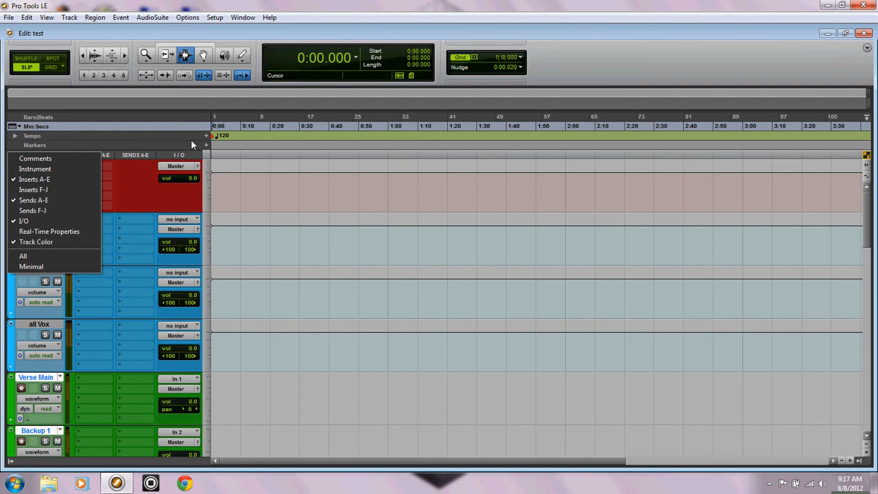
left_click(695, 41)
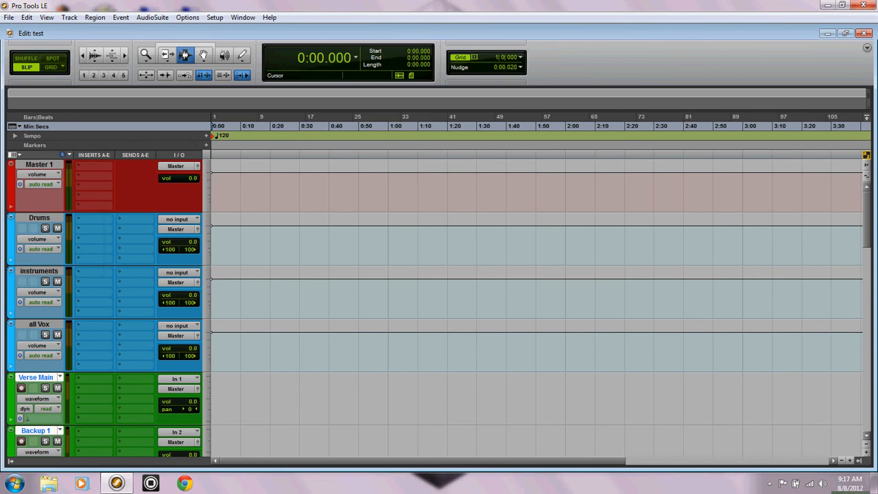
Step: Route the output of the Verse Main track to Verse Bus (Stereo)
left_click_drag(868, 221, 578, 254)
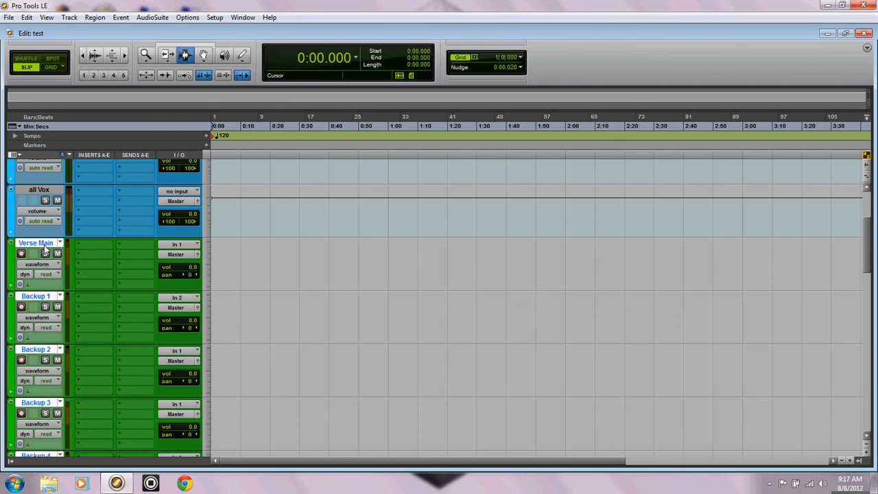
left_click(41, 192)
left_click(43, 246)
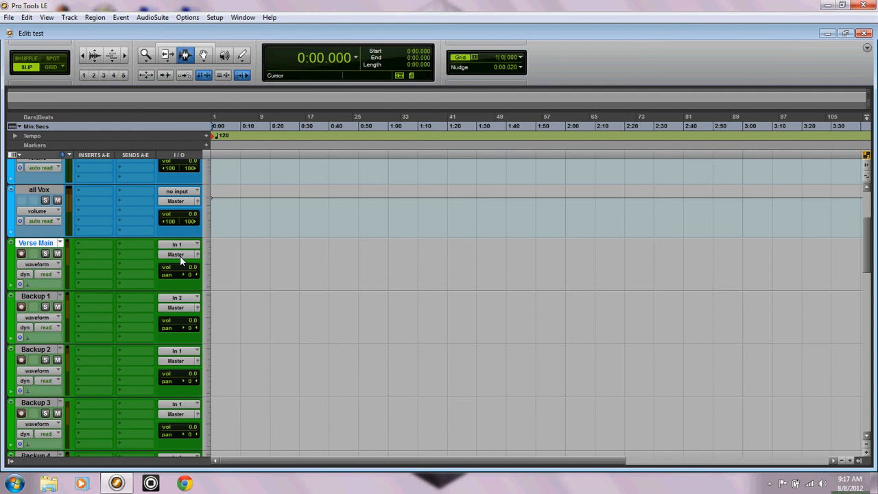
left_click(180, 255)
mouse_move(188, 283)
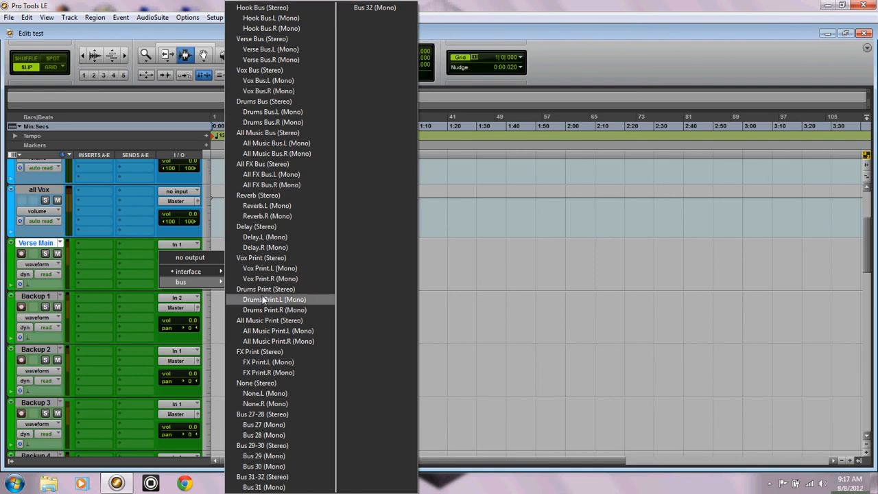
left_click(257, 40)
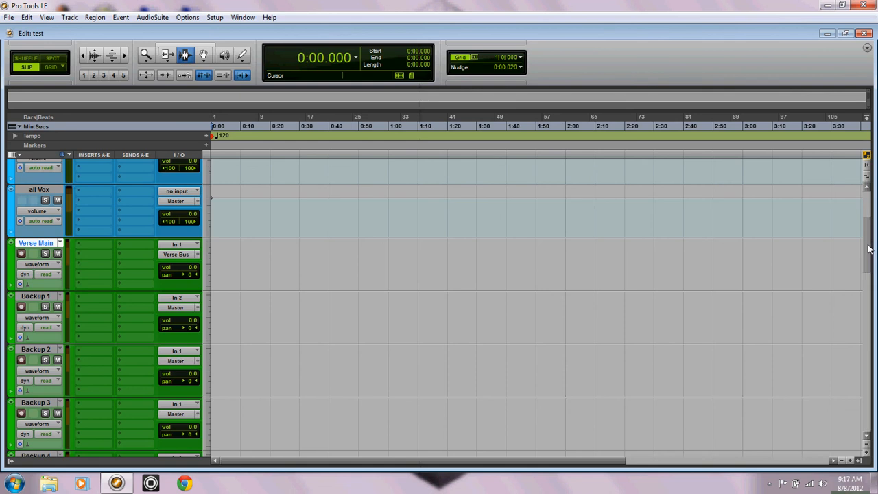
Step: Route the outputs of the Backup 1 and Backup 2 tracks to the Verse Bus
left_click_drag(868, 249, 868, 279)
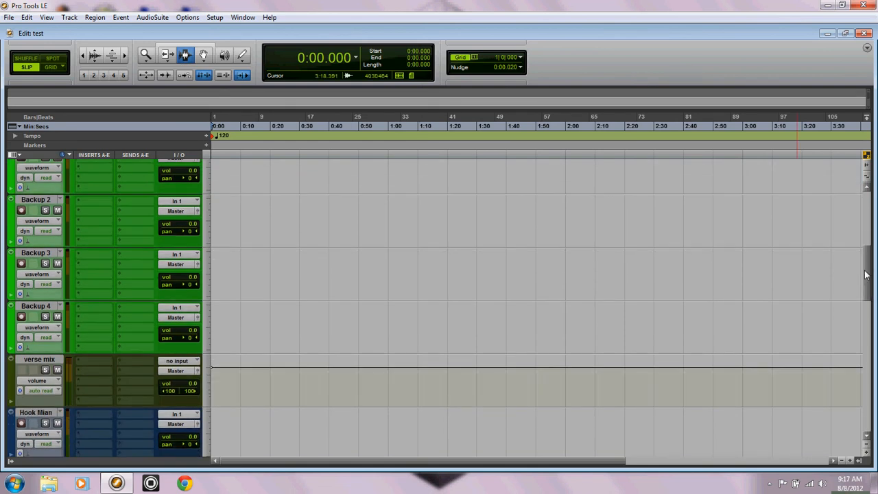
left_click_drag(867, 275, 868, 253)
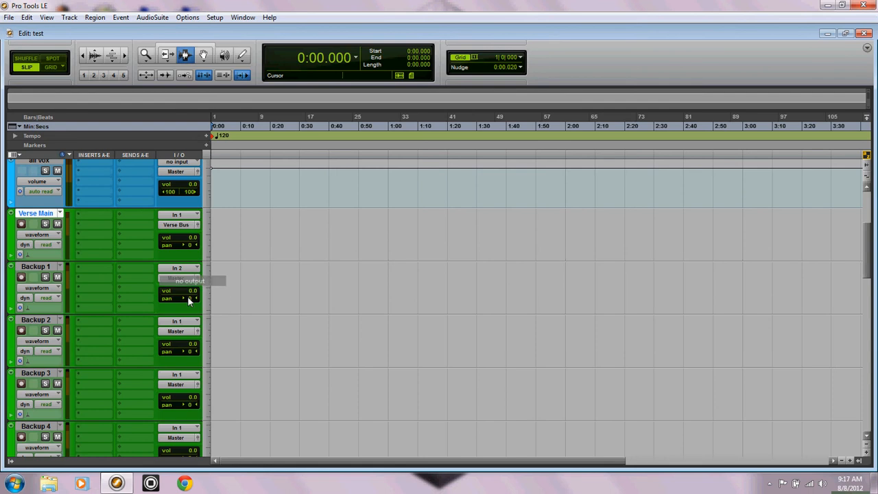
left_click(183, 278)
mouse_move(186, 305)
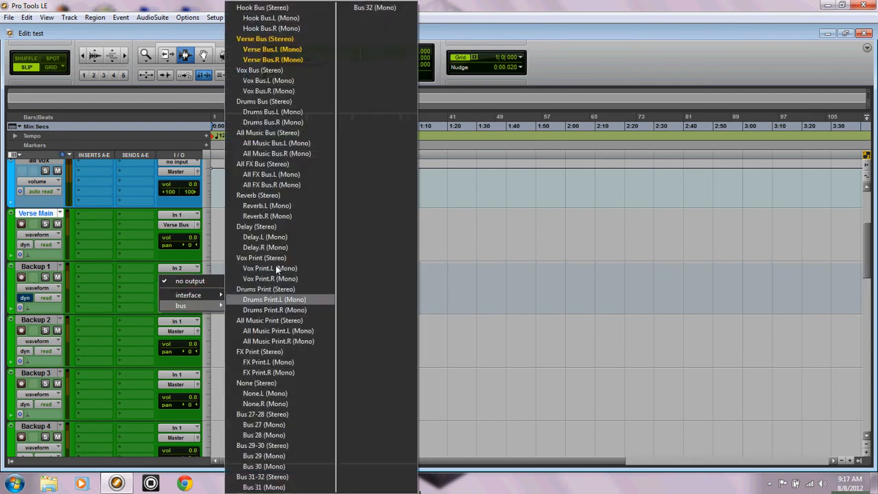
left_click(240, 40)
left_click(179, 331)
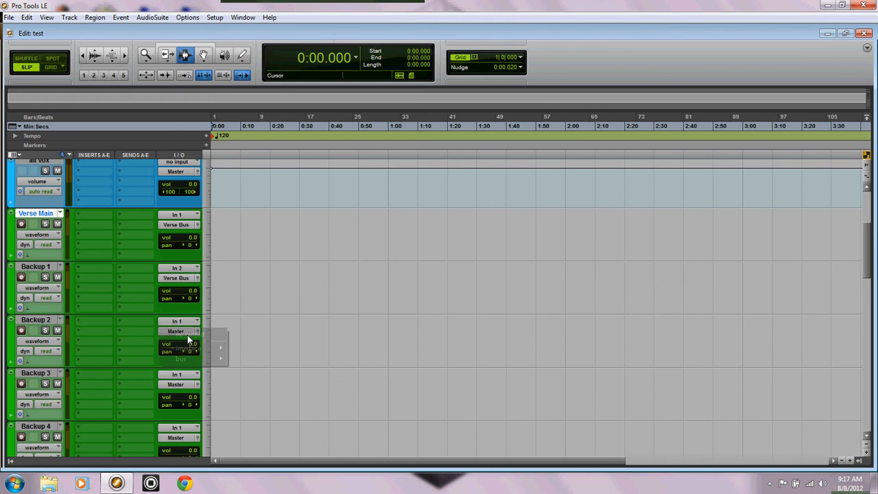
mouse_move(190, 360)
left_click(268, 61)
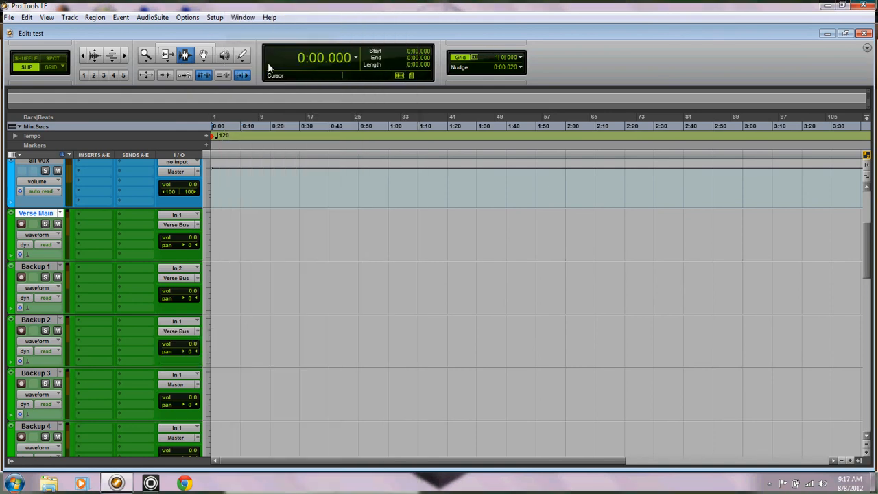
Step: Route the outputs of the Backup 3 and Backup 4 tracks to the Verse Bus
left_click(178, 384)
mouse_move(191, 412)
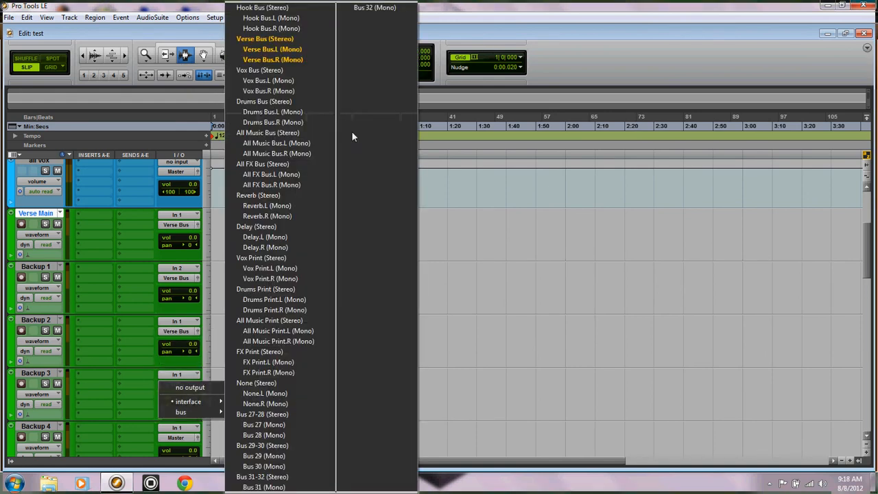
left_click(288, 40)
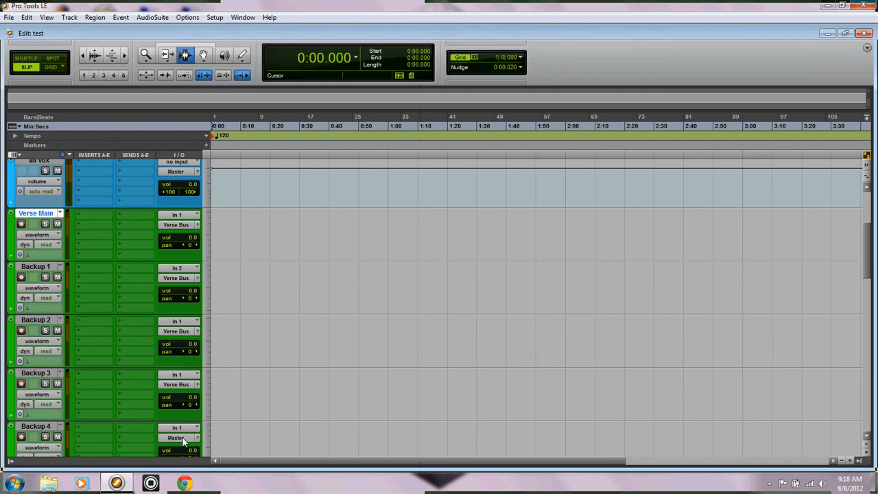
left_click(180, 442)
left_click(181, 438)
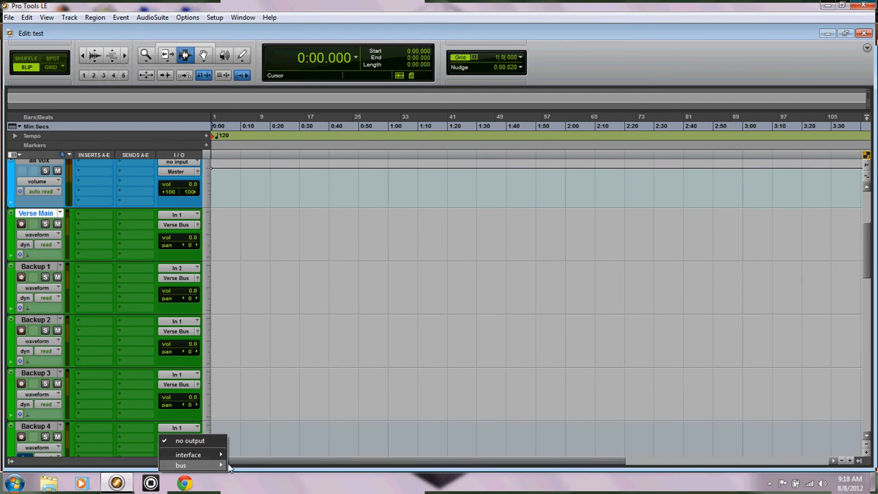
mouse_move(199, 465)
left_click(259, 40)
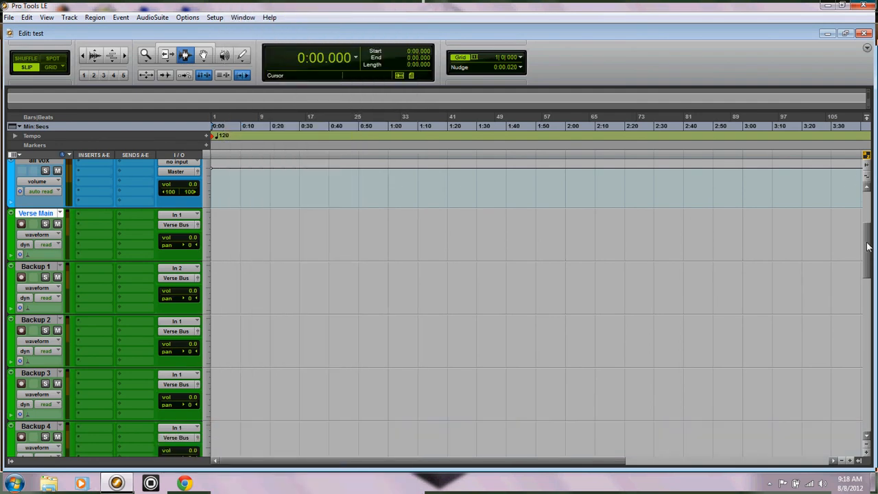
Step: Select the Hook Mian, Hook bck 1 and Hook bck 2 tracks and route Hook Mian's output to Hook Bus (Stereo)
scroll(869, 257, "down", 1)
left_click_drag(869, 257, 865, 283)
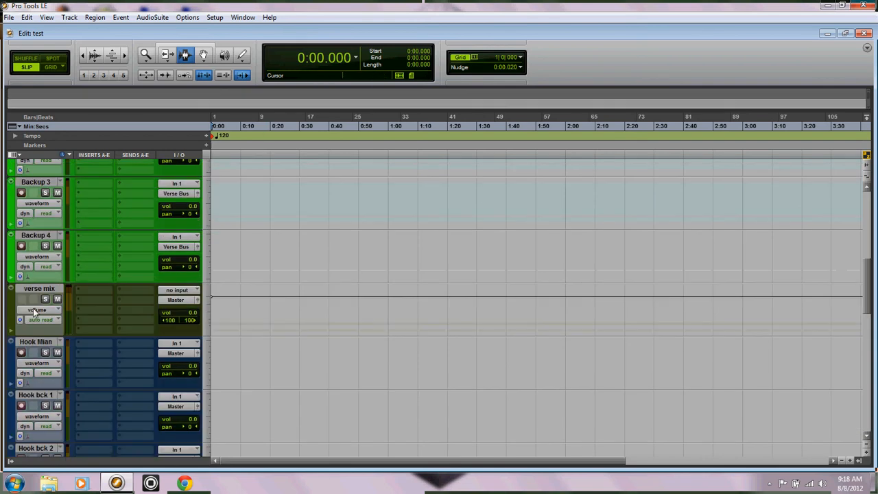
left_click(512, 322)
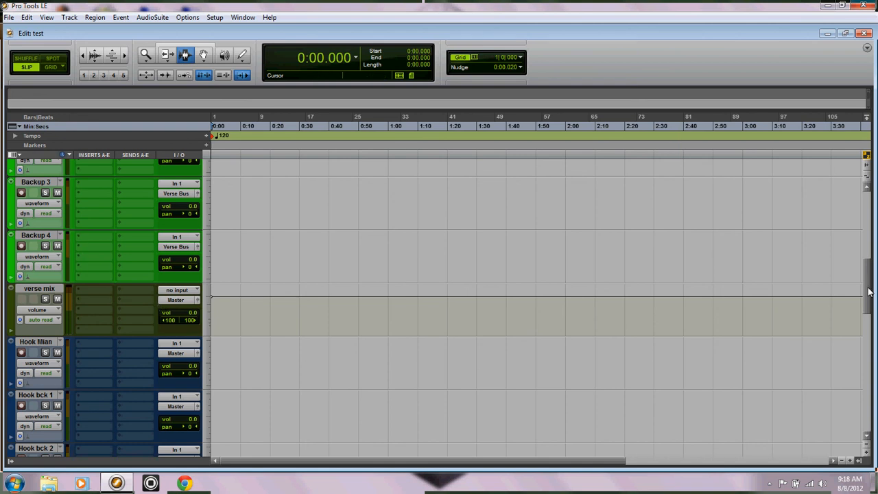
scroll(868, 281, "down", 3)
left_click(33, 213)
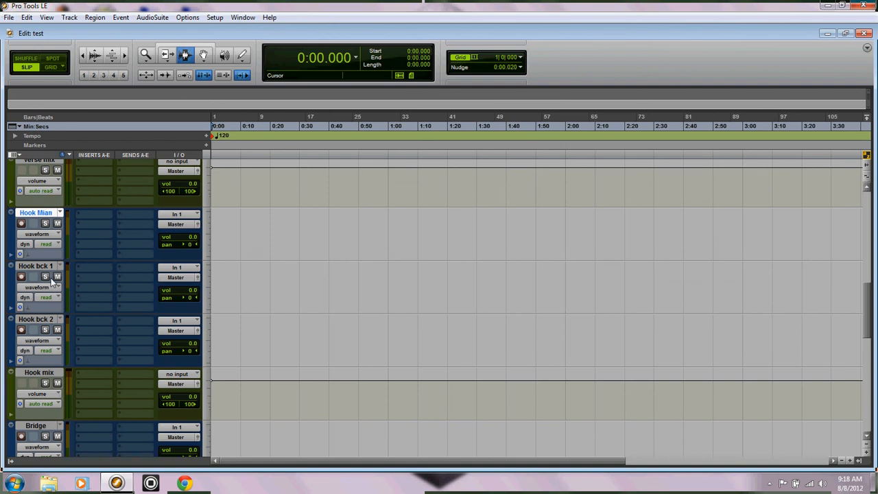
left_click(41, 266, "shift")
left_click(37, 320, "shift")
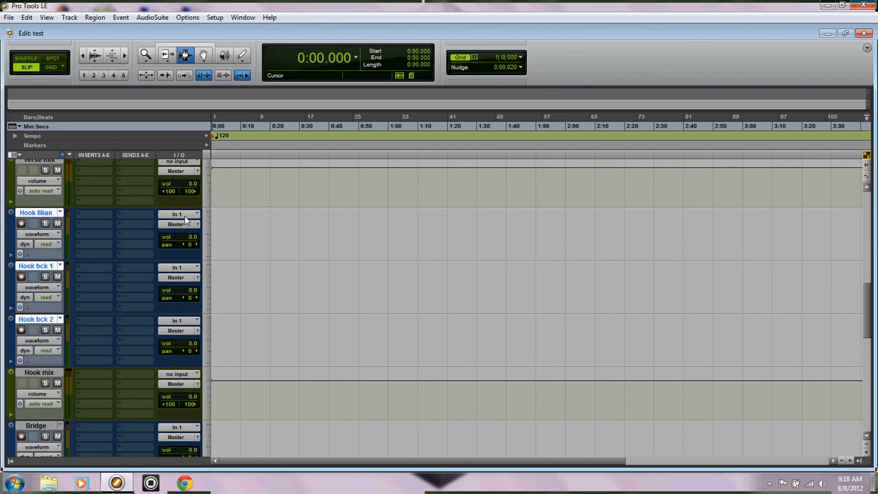
left_click(175, 227)
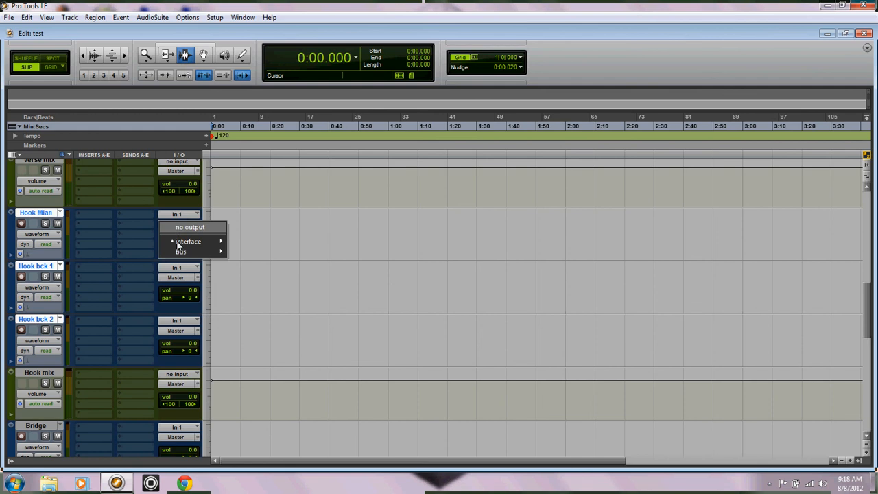
mouse_move(182, 250)
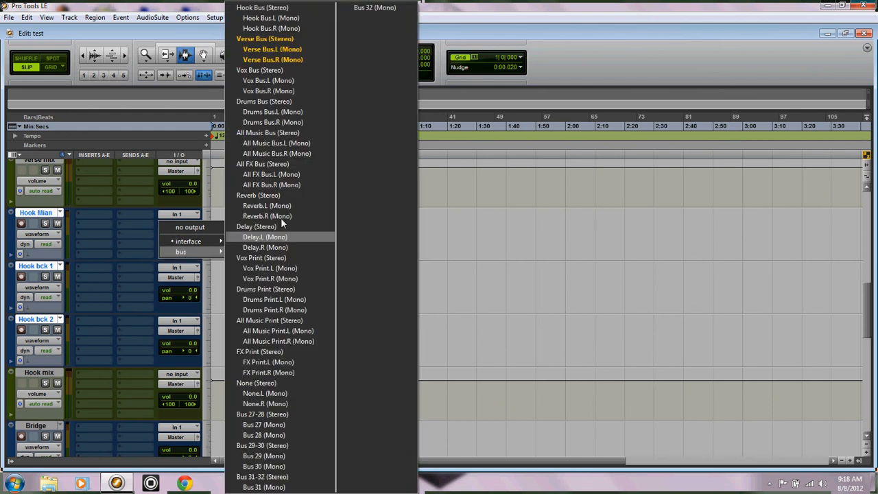
left_click(274, 8)
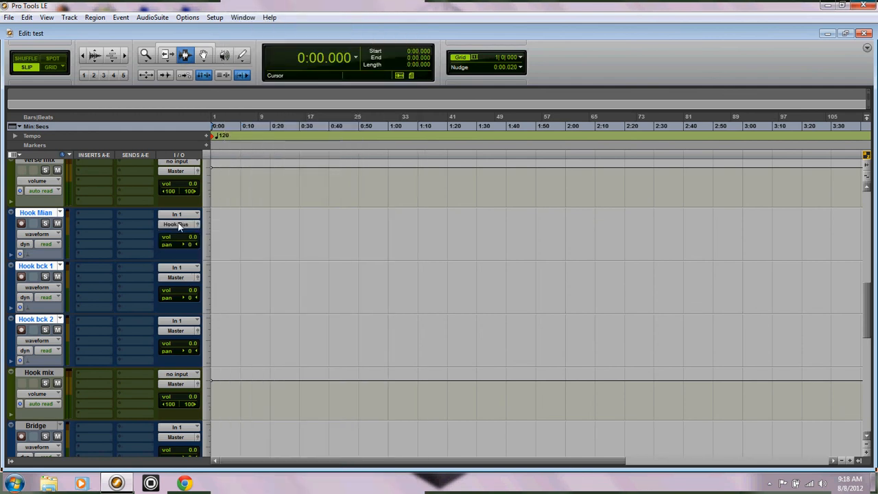
left_click(177, 225)
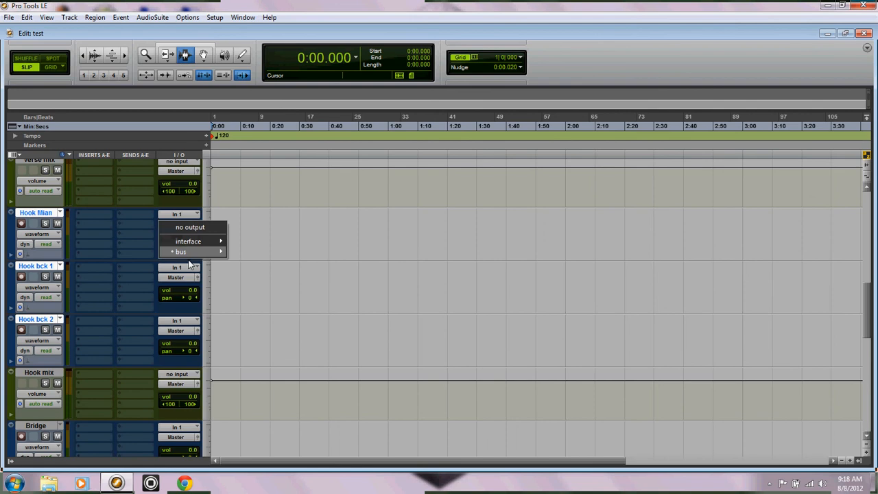
mouse_move(181, 251)
left_click(264, 9)
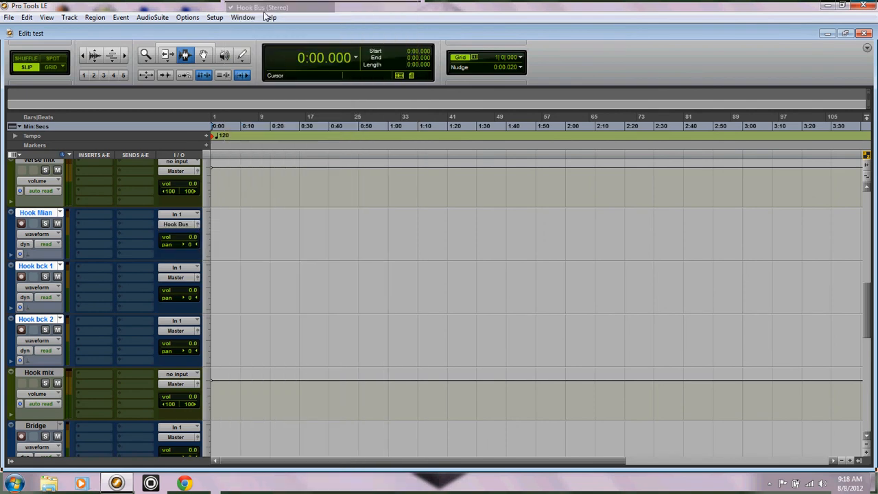
Step: Route the outputs of the Hook bck 1 and Hook bck 2 tracks to Hook Bus (Stereo)
left_click(176, 277)
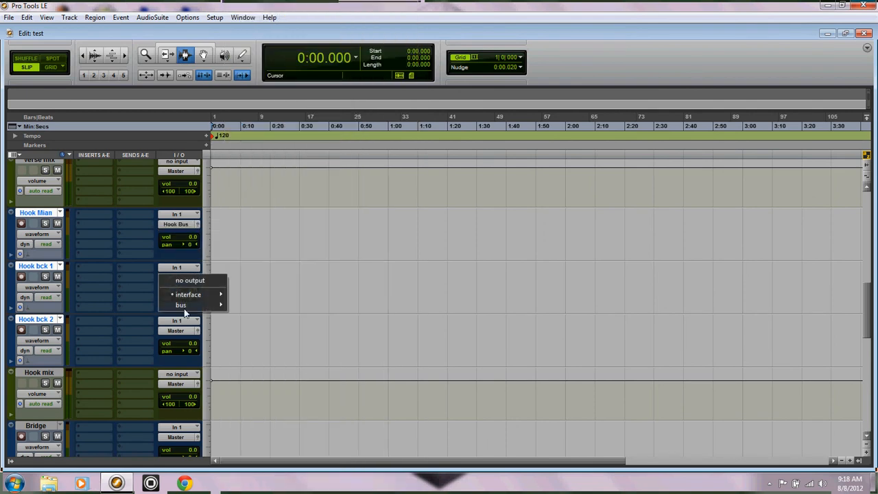
mouse_move(182, 304)
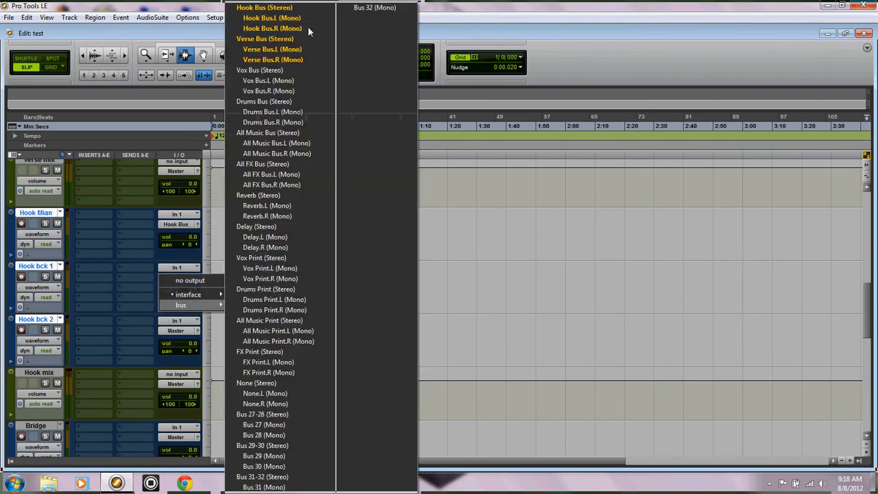
left_click(265, 9)
left_click(179, 334)
mouse_move(186, 358)
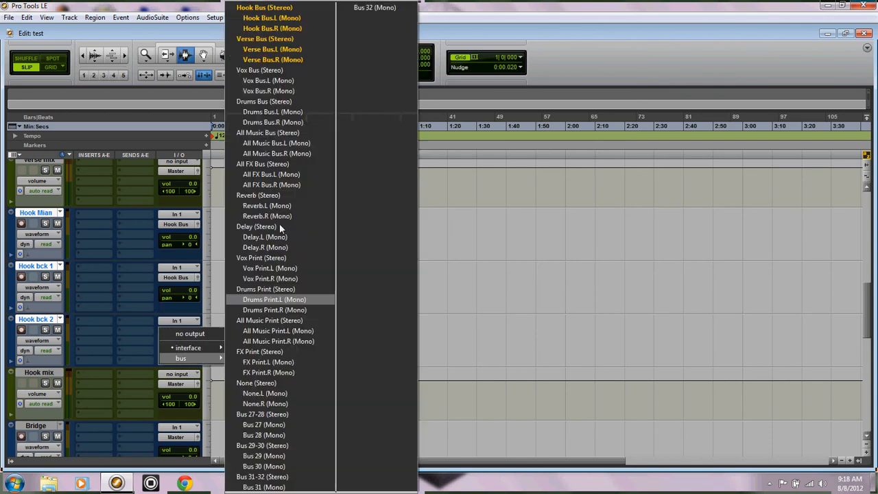
left_click(259, 8)
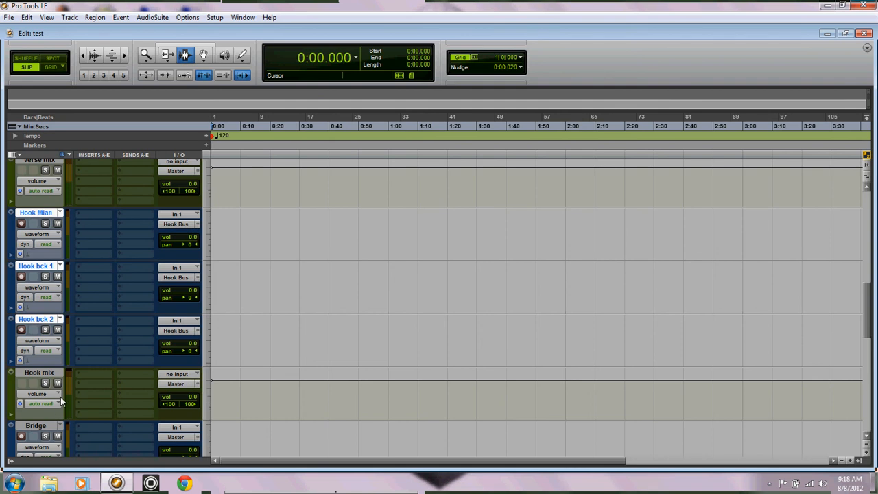
Step: Route the outputs of the Hook mix and verse mix tracks to Vox Bus (Stereo)
left_click(177, 384)
mouse_move(182, 412)
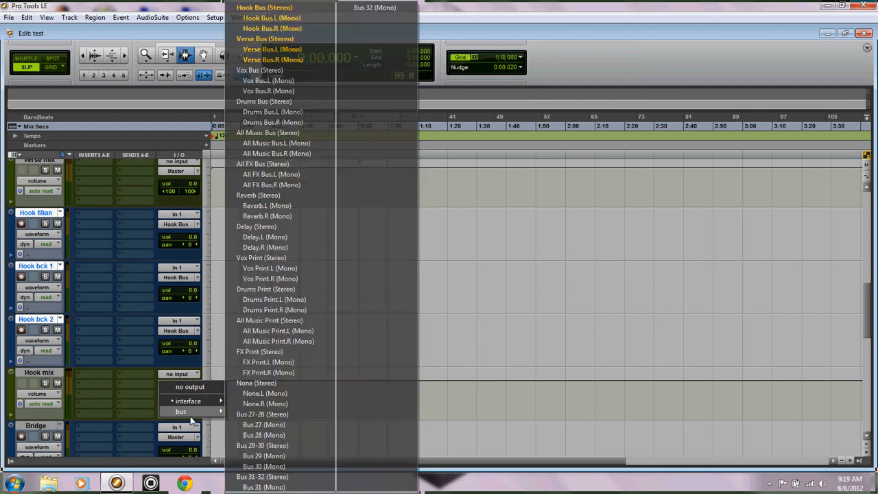
left_click(273, 71)
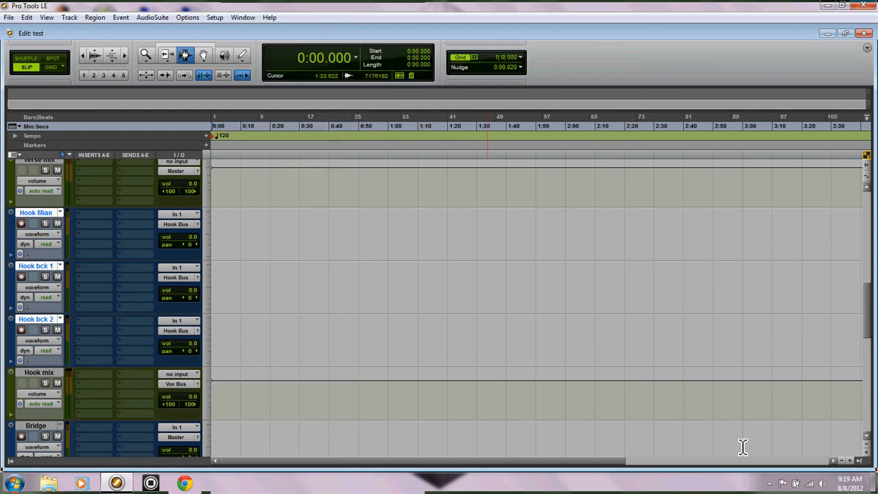
scroll(462, 324, "up", 3)
scroll(463, 324, "up", 1)
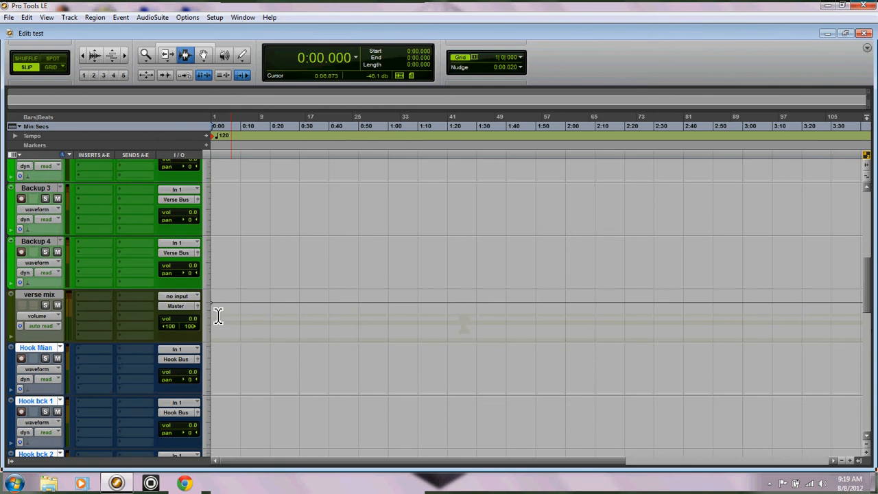
left_click(177, 303)
mouse_move(195, 333)
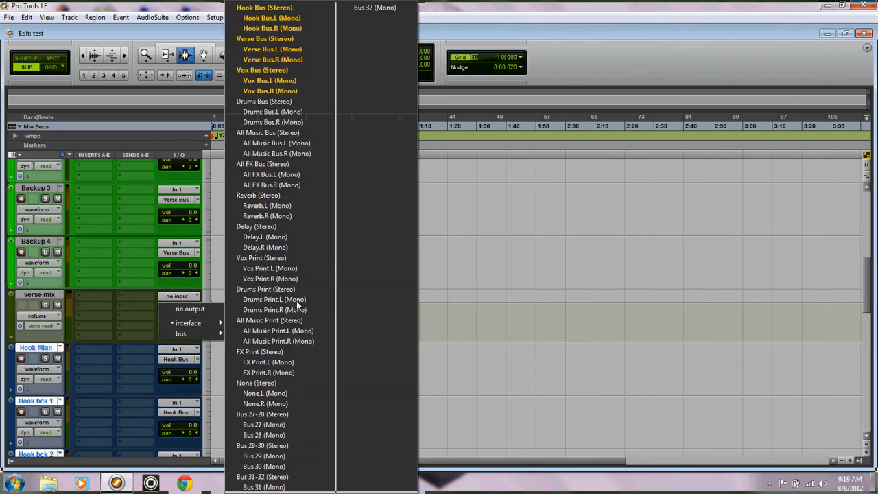
left_click(256, 72)
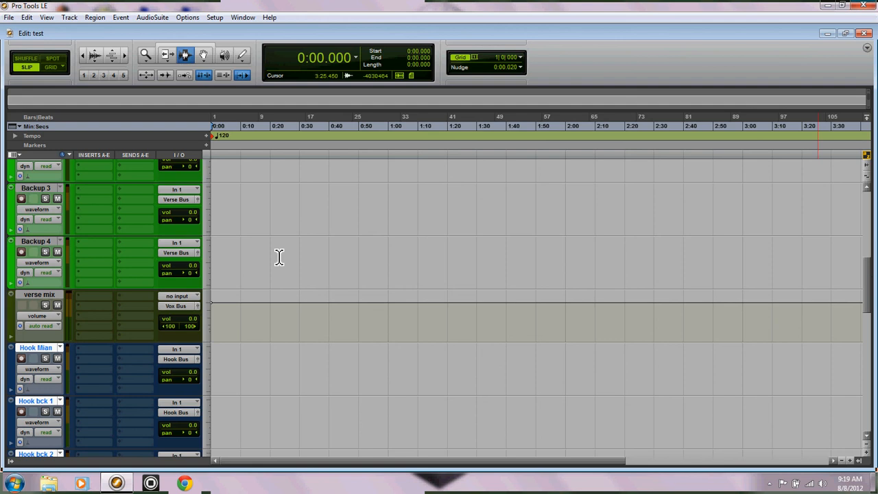
Step: Select the all Vox track and examine the output routing of the verse, hook, bridge, Reverb and Delay tracks
left_click_drag(868, 290, 866, 196)
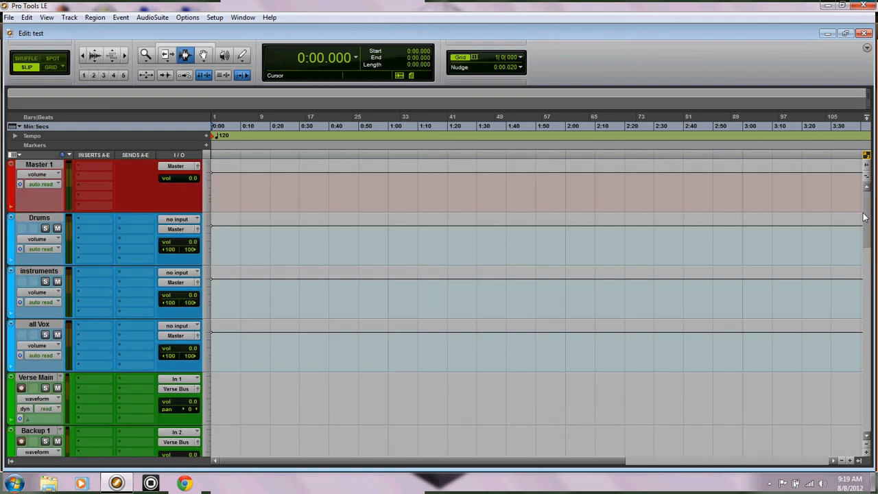
left_click(36, 325)
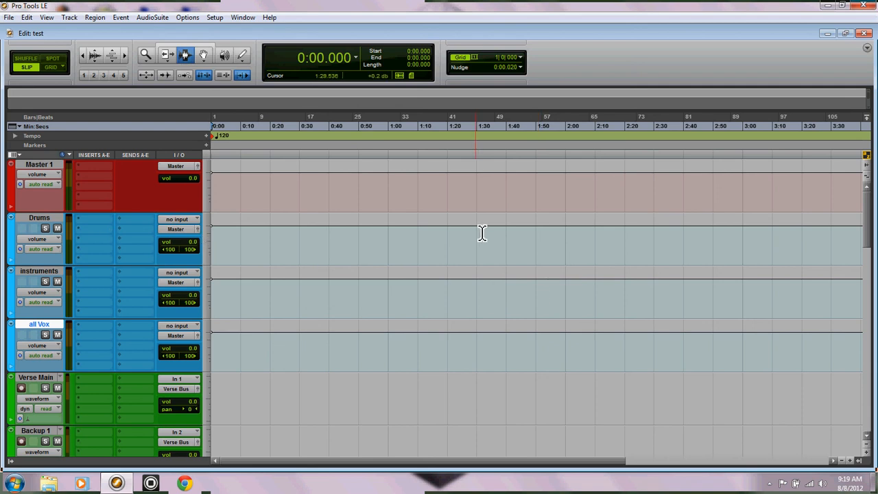
scroll(745, 249, "down", 3)
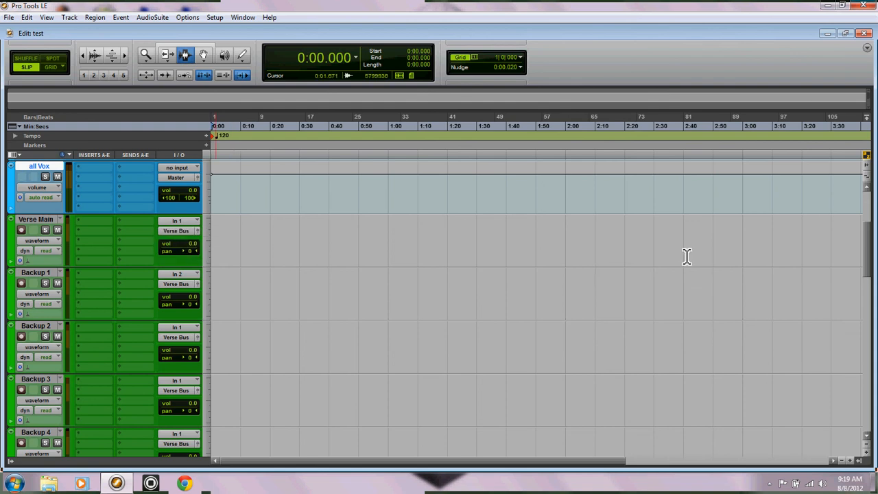
scroll(705, 285, "down", 4)
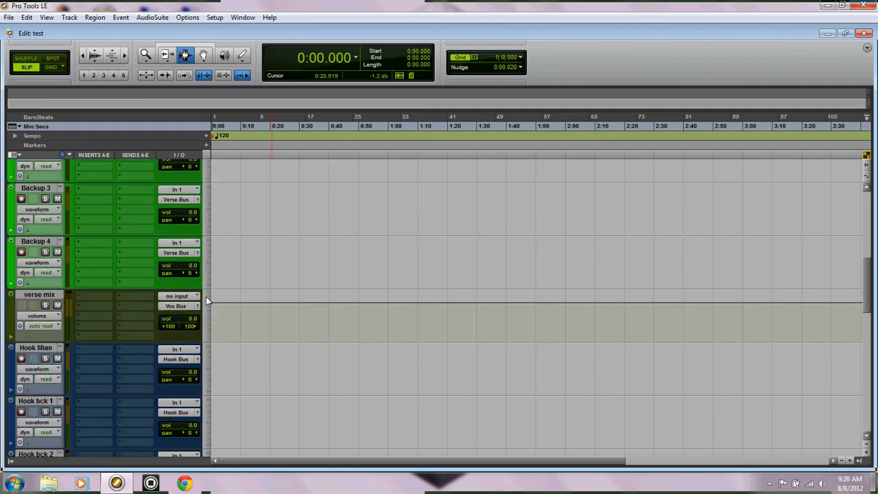
scroll(864, 285, "down", 5)
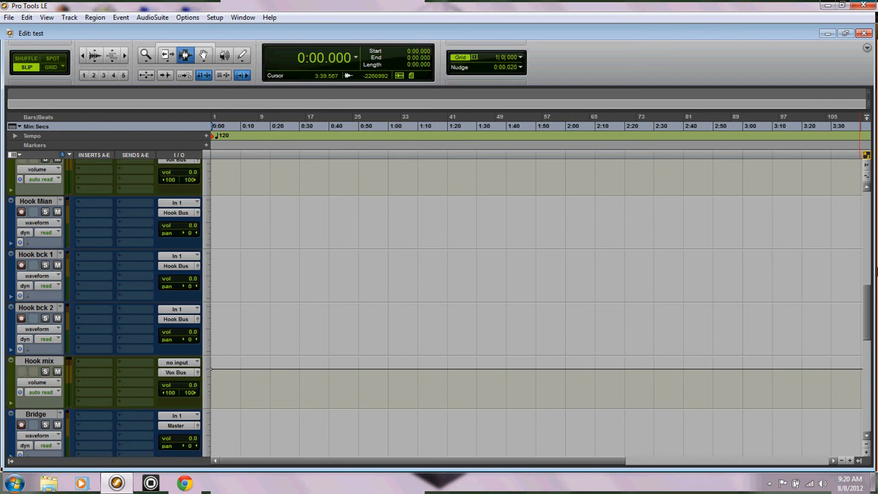
scroll(868, 310, "down", 1)
scroll(868, 310, "down", 5)
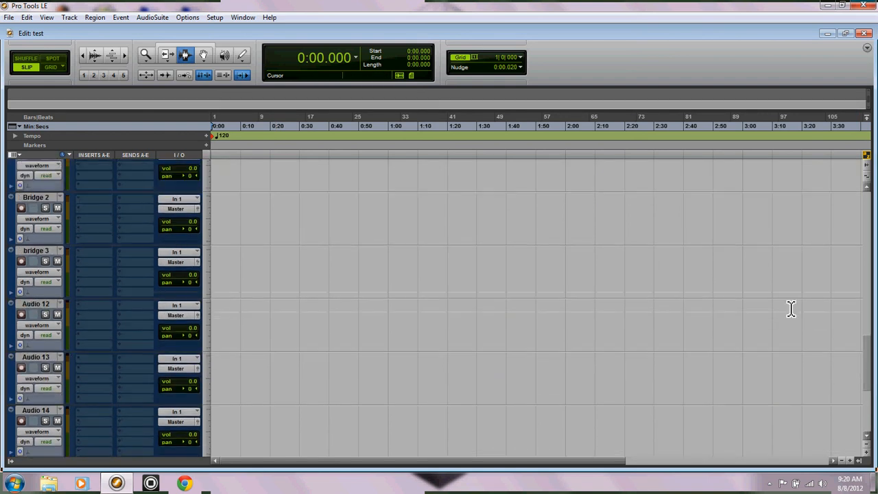
scroll(613, 327, "up", 3)
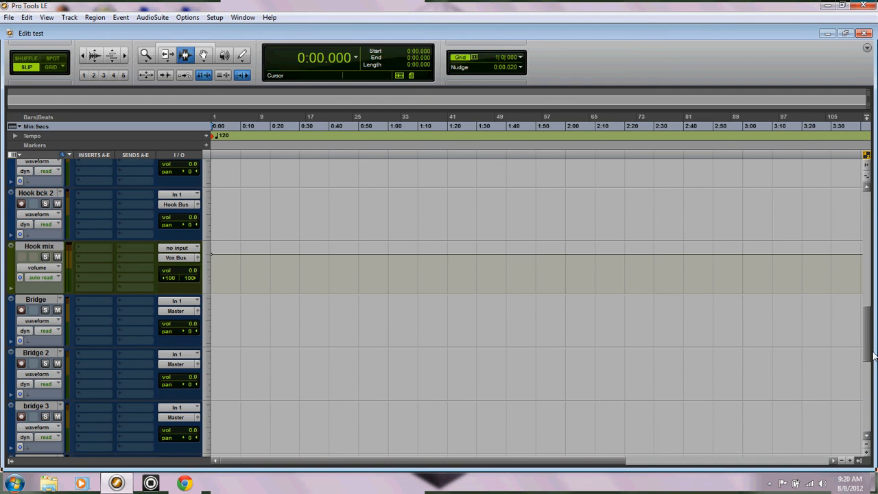
left_click_drag(868, 356, 867, 429)
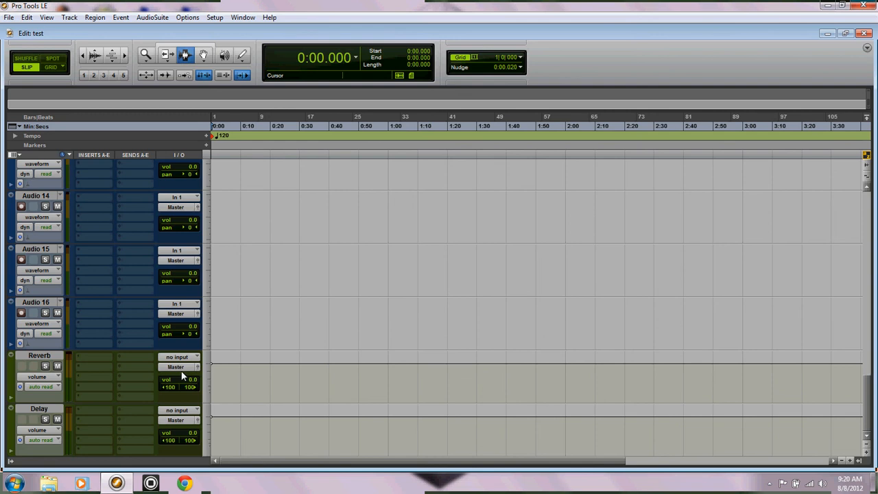
Step: Create one new stereo Aux Input track directly below the all Vox track
left_click_drag(869, 402, 874, 224)
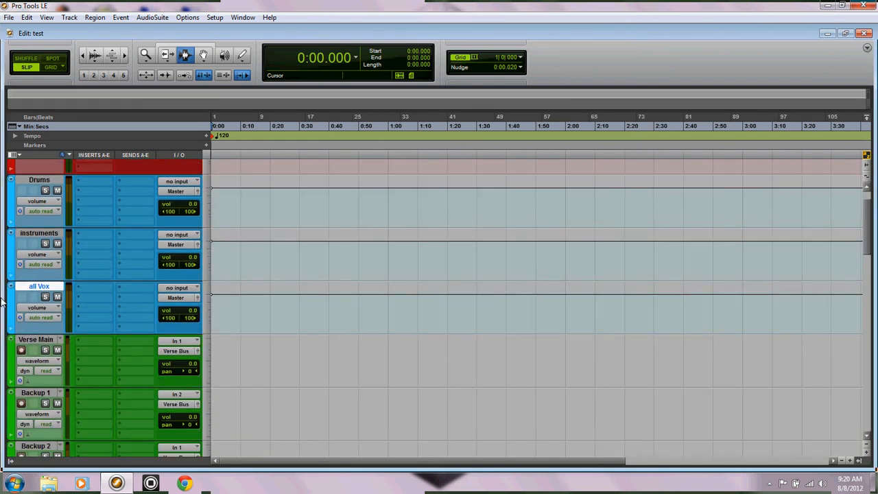
left_click(69, 17)
left_click(77, 30)
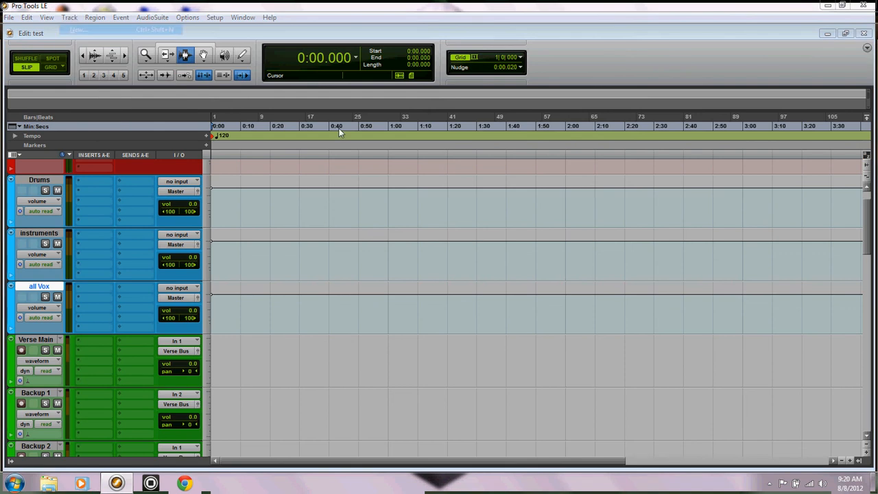
left_click(379, 163)
left_click(374, 176)
left_click(445, 164)
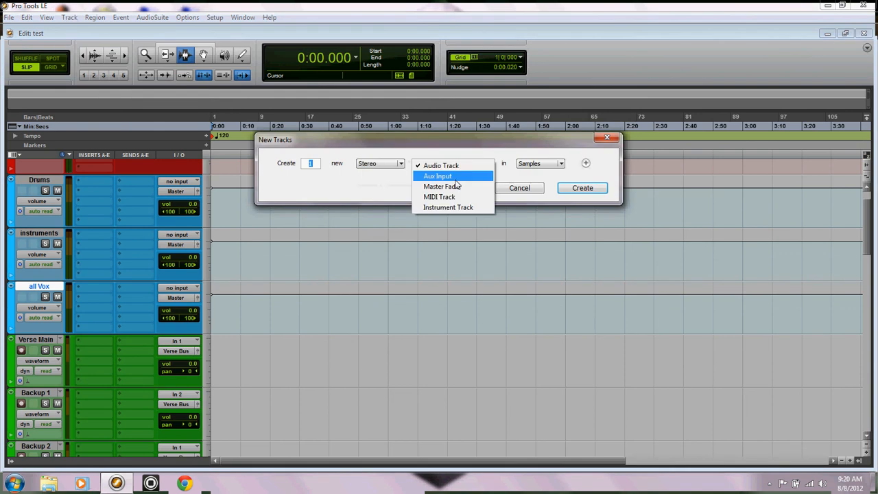
left_click(452, 177)
left_click(582, 188)
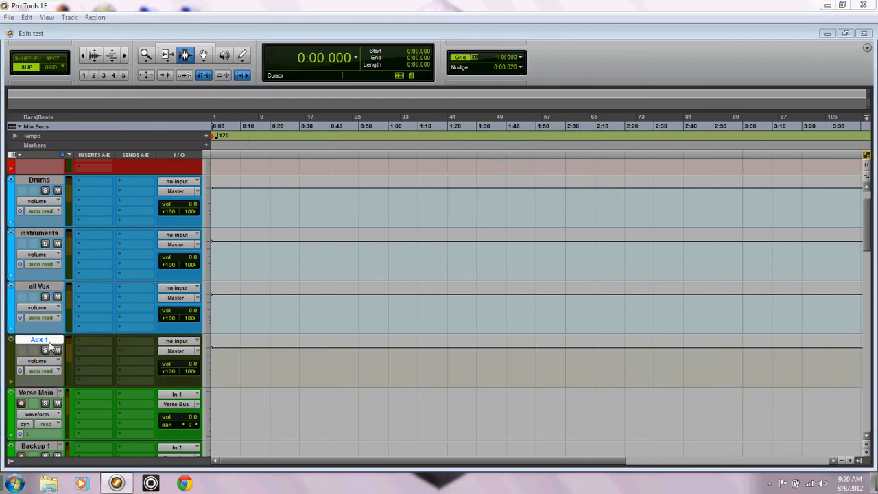
Step: Rename the new aux track as Fx Bus
double_click(48, 343)
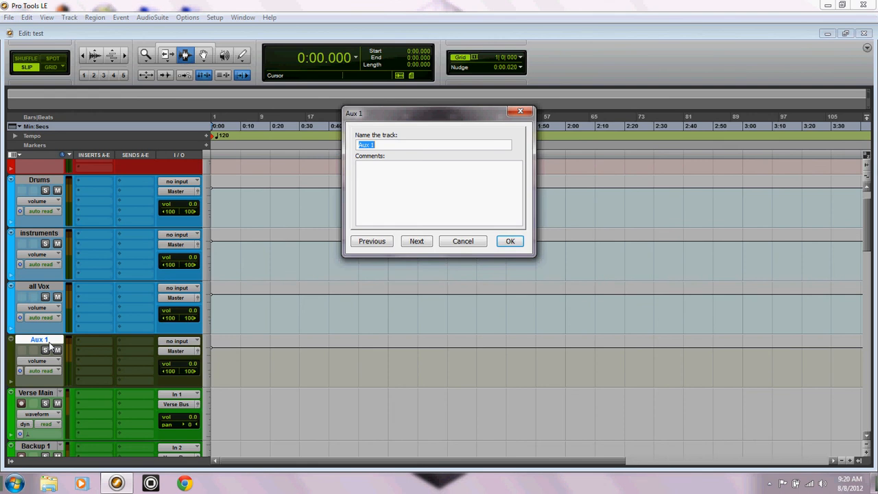
type("Fx Bus")
key("Return")
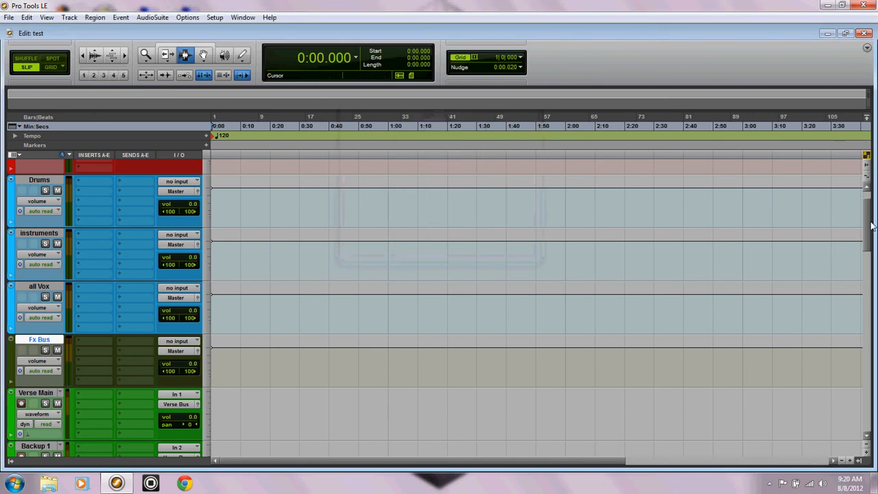
Step: Assign the first send of the Verse Main track to the Reverb (Stereo) bus
scroll(637, 293, "down", 2)
left_click(133, 288)
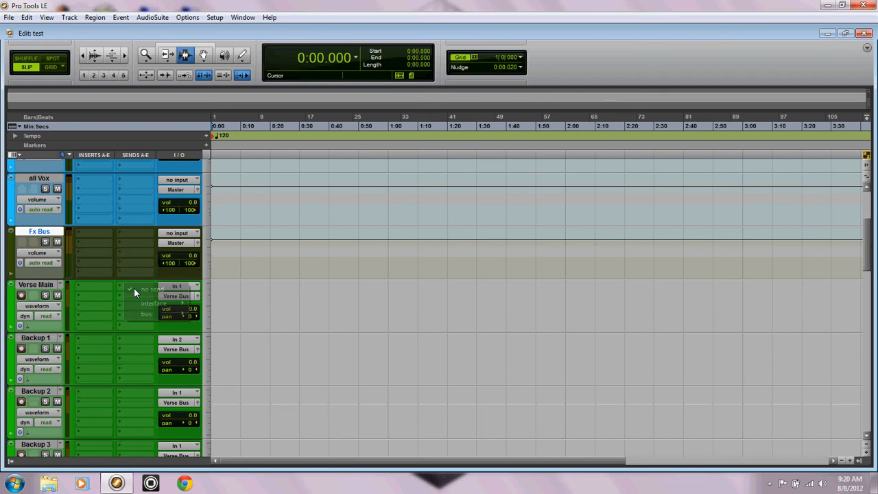
mouse_move(147, 315)
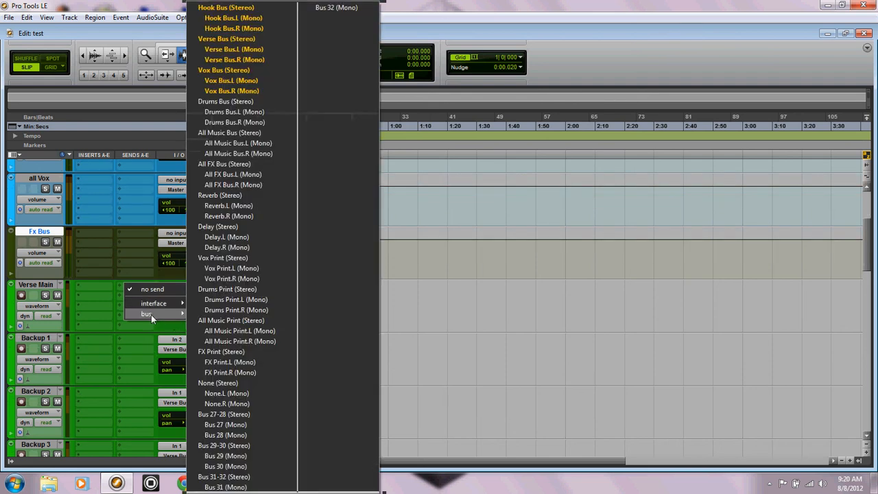
left_click(233, 196)
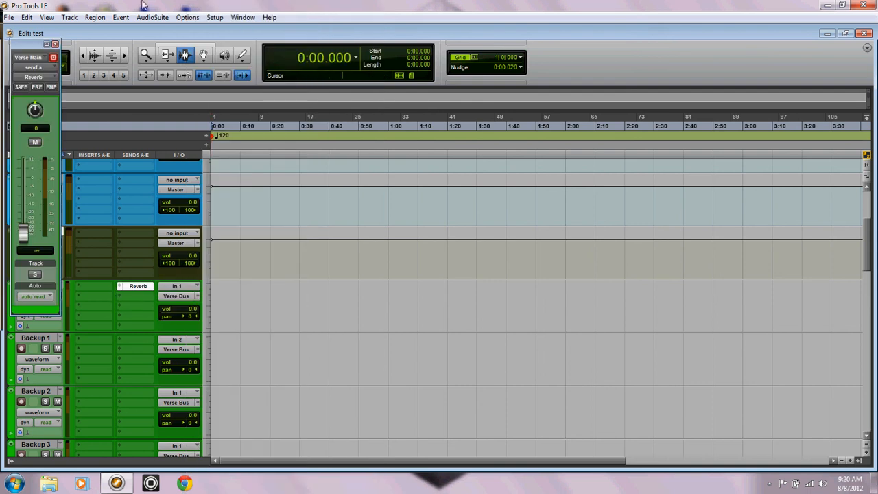
Step: Raise the level of the Verse Main track's Reverb send to about -15.4 dB
left_click(54, 45)
left_click(138, 286)
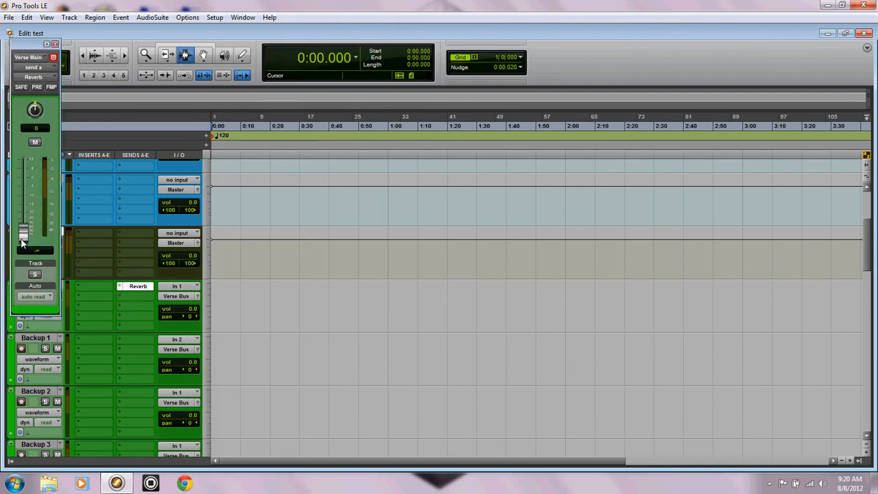
left_click_drag(22, 240, 24, 211)
Step: Route the output of the Reverb aux track to the All FX Bus (Stereo) bus
left_click_drag(865, 233, 861, 407)
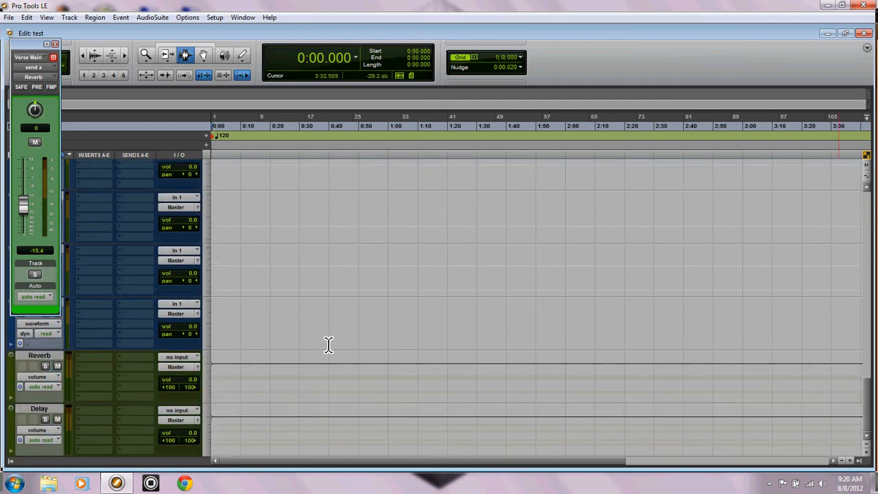
left_click(176, 369)
mouse_move(204, 396)
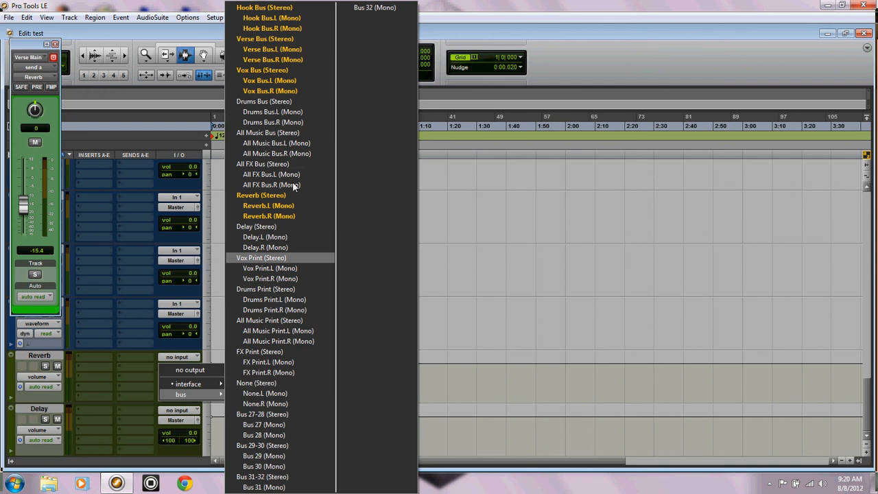
left_click(281, 164)
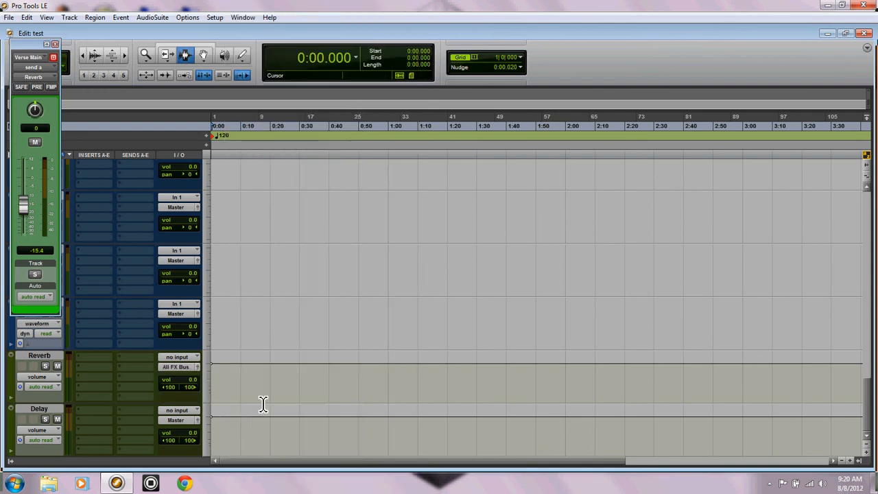
Step: Insert the multichannel AIR Reverb plug-in in the Reverb track's first insert slot, and close the plug-in and send windows
scroll(133, 339, "up", 3)
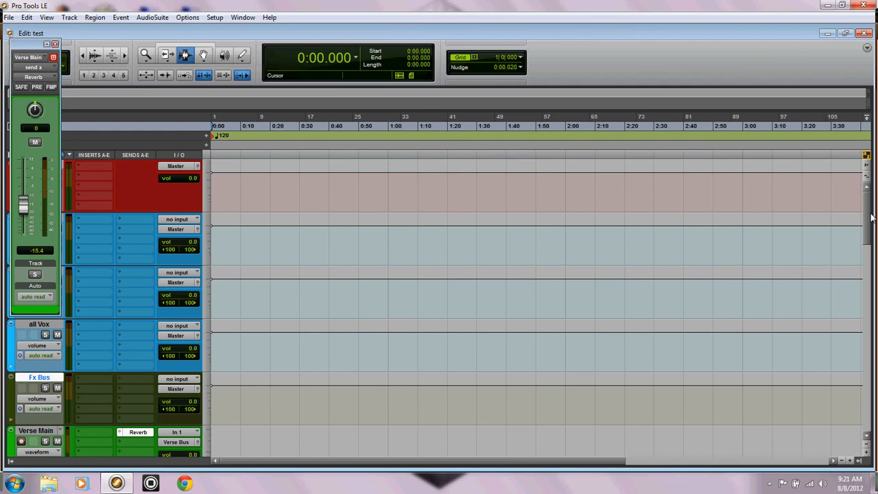
left_click_drag(867, 218, 869, 397)
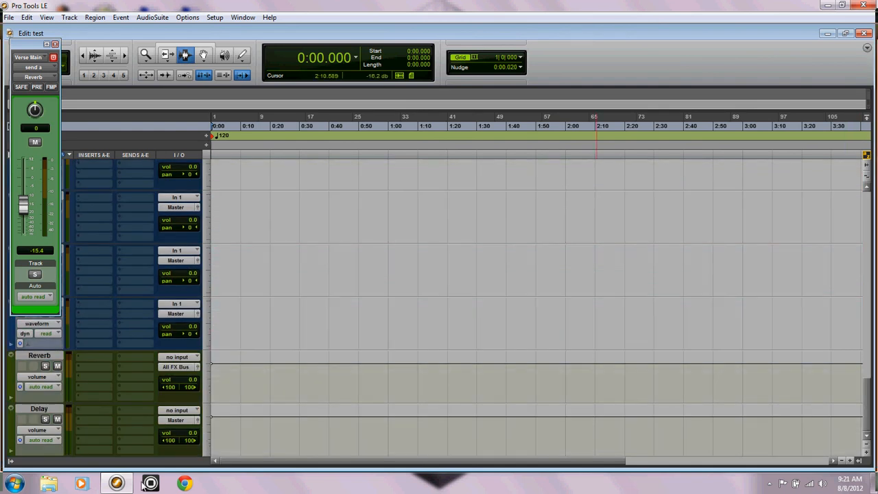
left_click(87, 360)
mouse_move(137, 373)
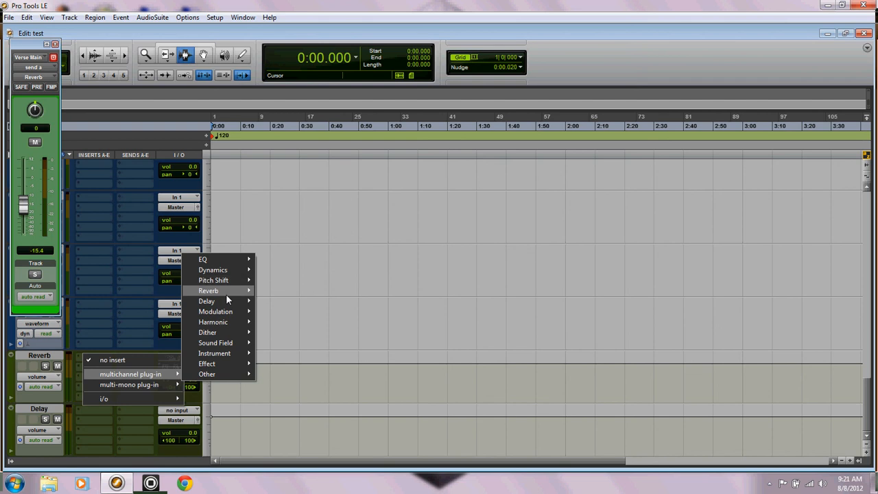
mouse_move(226, 293)
left_click(313, 307)
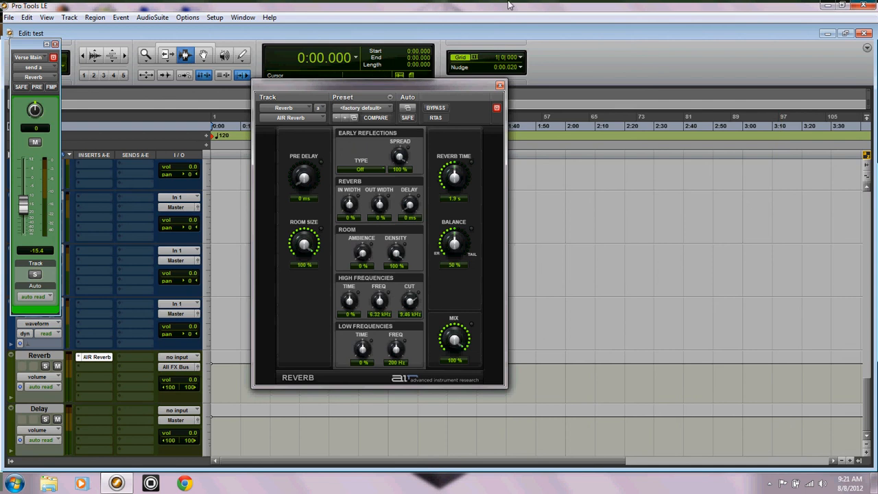
left_click(499, 85)
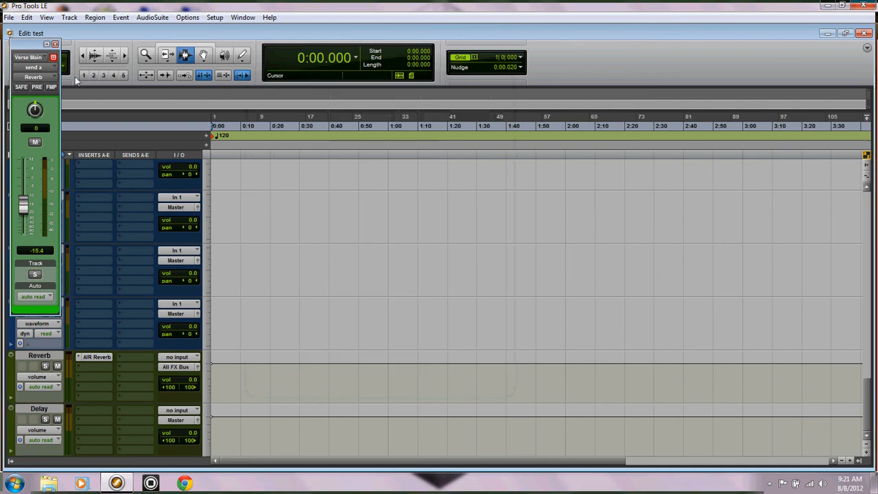
left_click(55, 45)
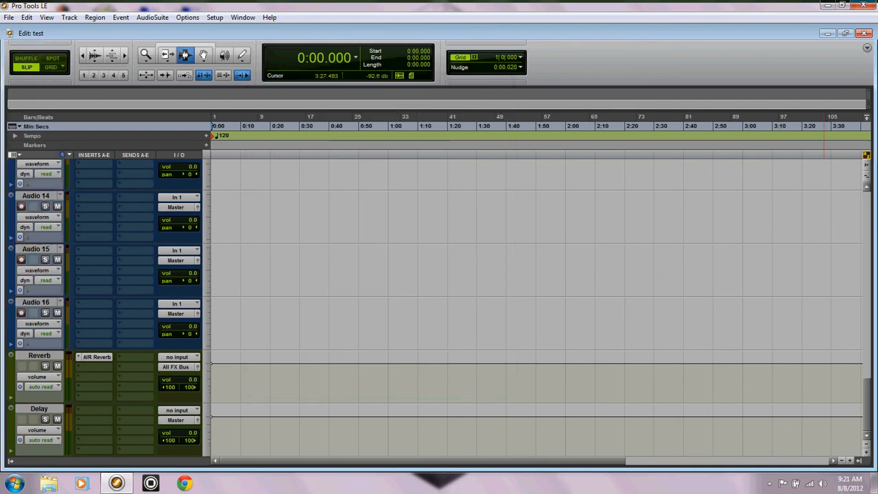
left_click_drag(868, 427, 868, 210)
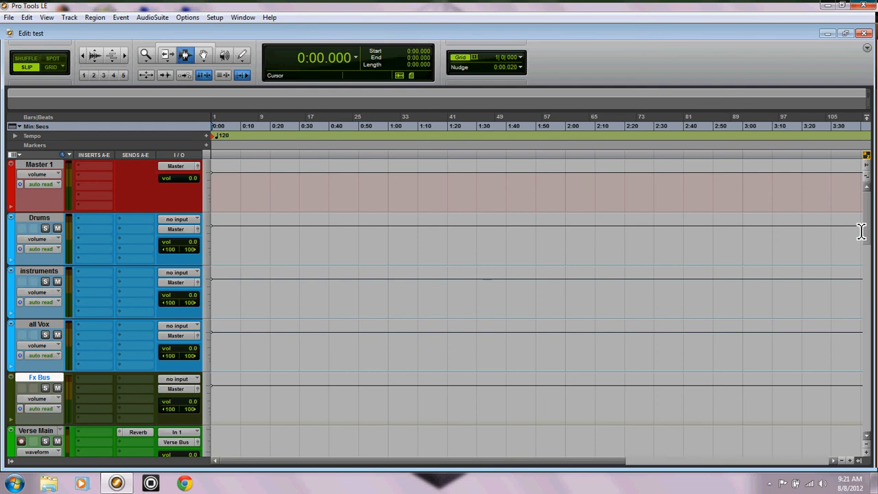
left_click(44, 325)
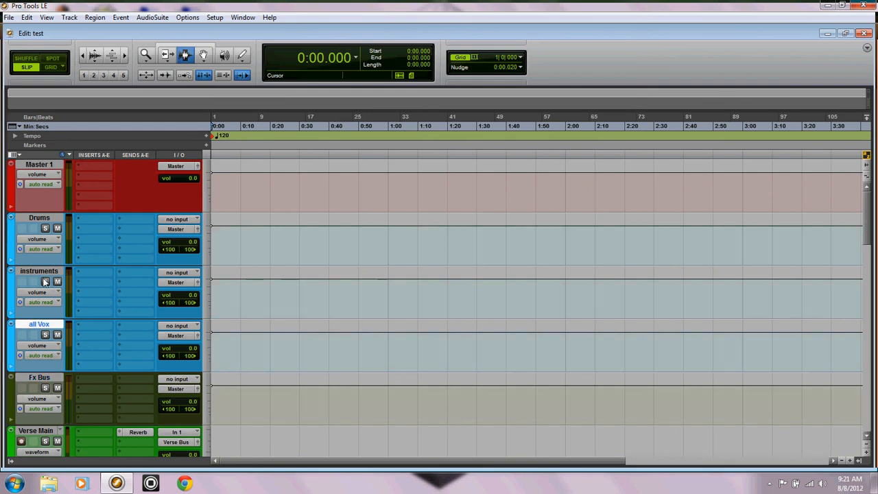
left_click(45, 219)
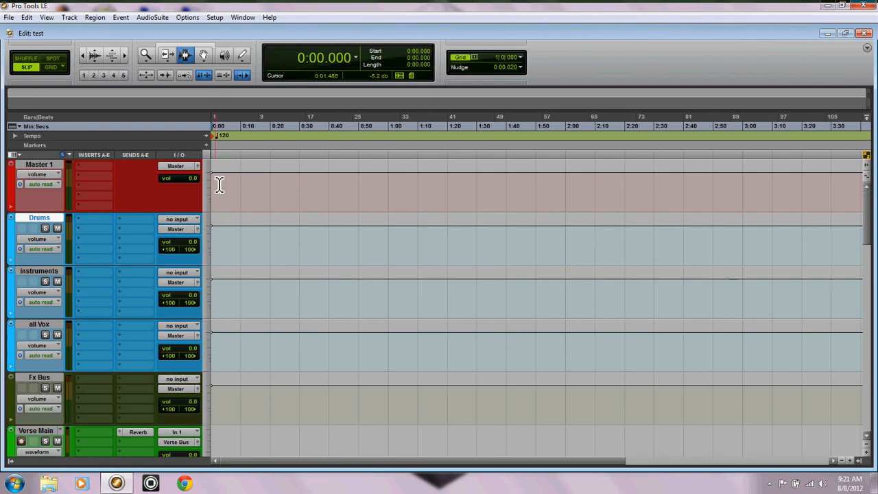
Step: Save the session as a system template named Final Templete in the Fleet Templates category, without media
left_click(9, 17)
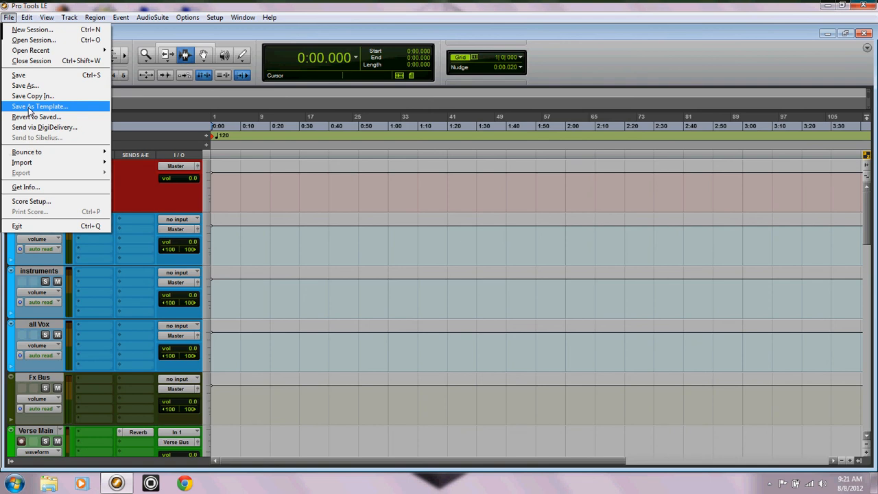
left_click(31, 108)
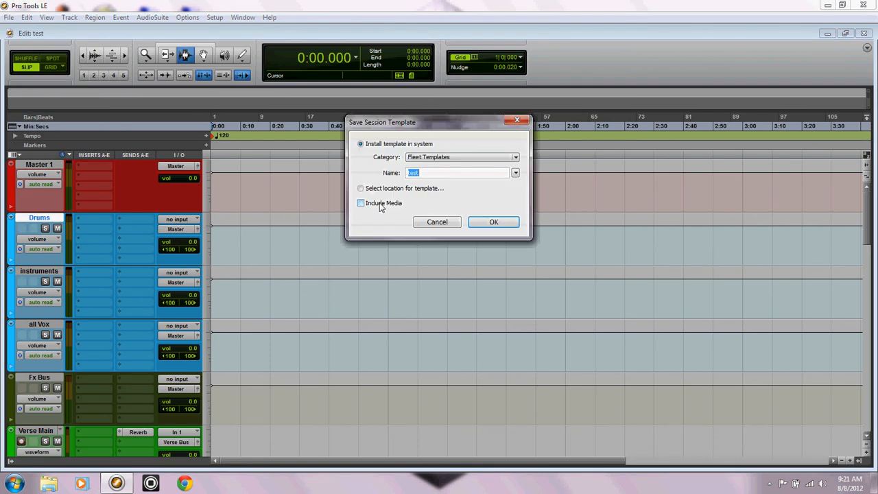
type("Final Te")
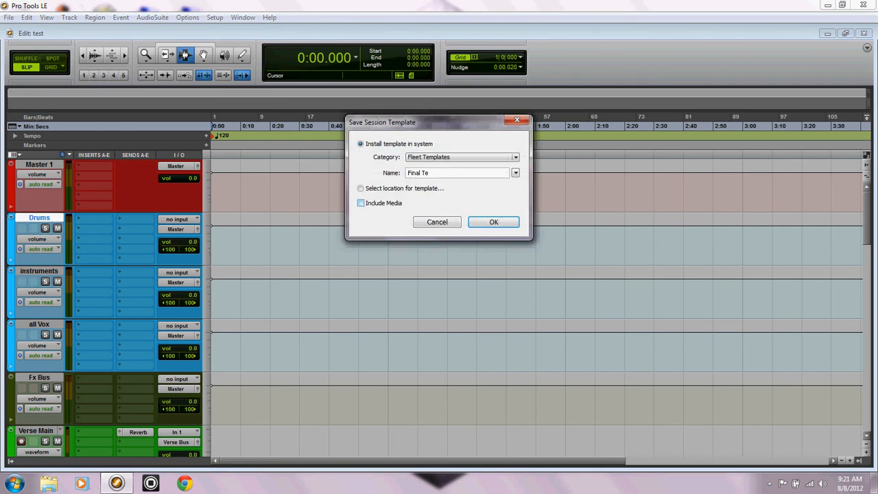
type("mplete")
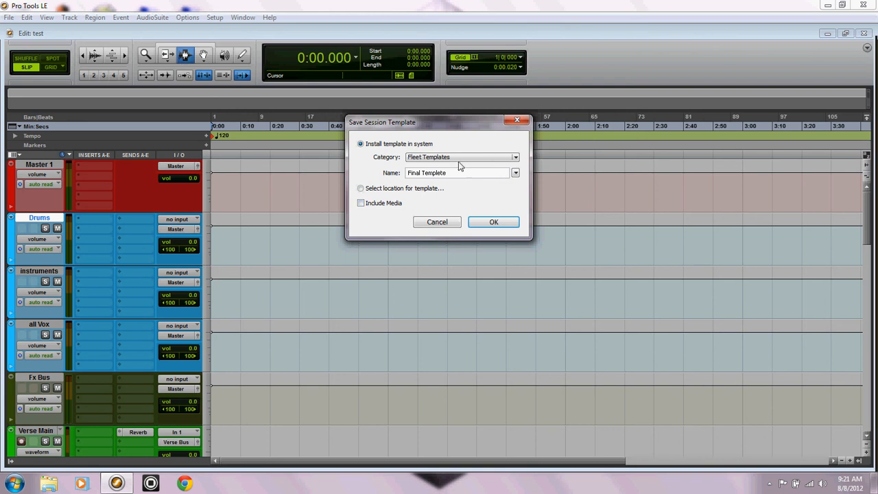
left_click(494, 223)
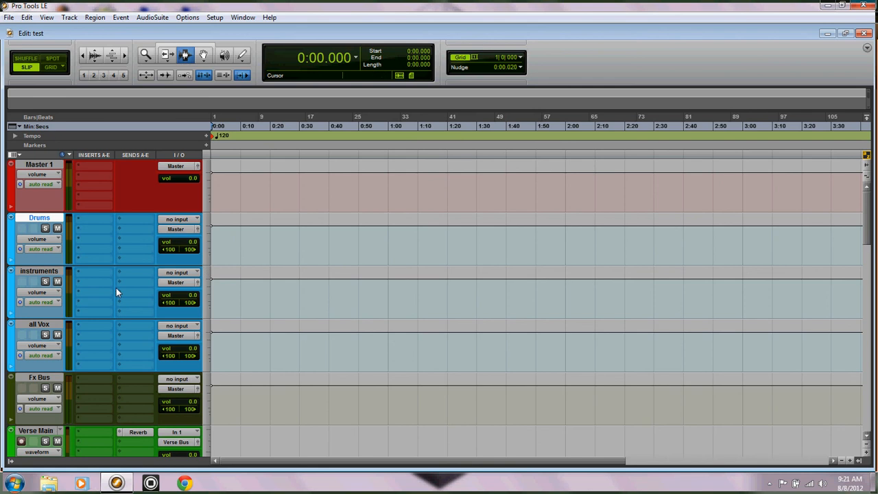
left_click(864, 33)
left_click(863, 34)
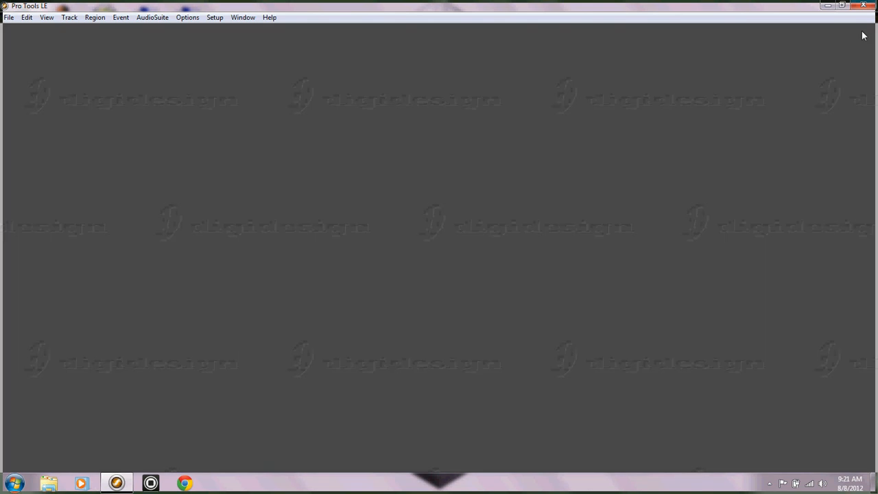
left_click(9, 17)
left_click(25, 30)
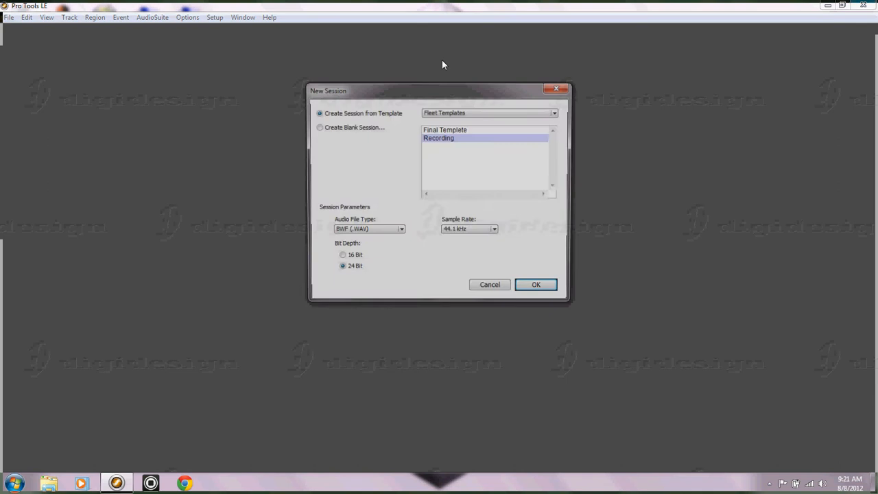
left_click(445, 130)
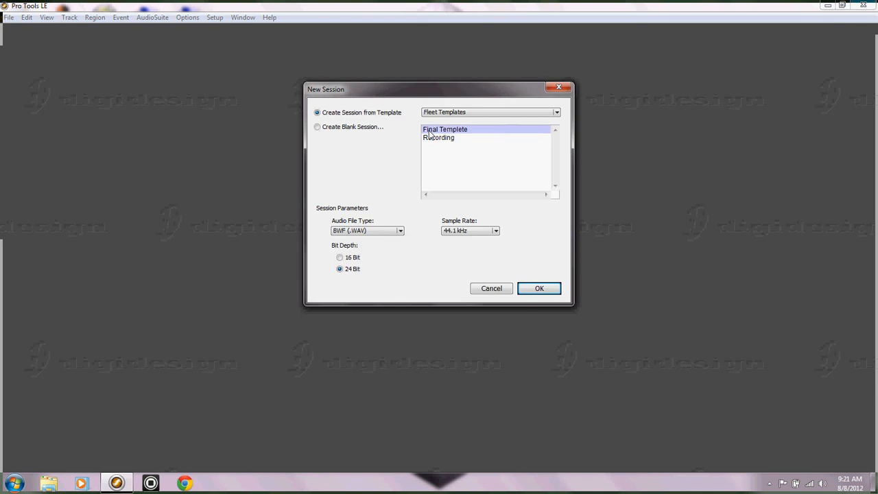
double_click(456, 138)
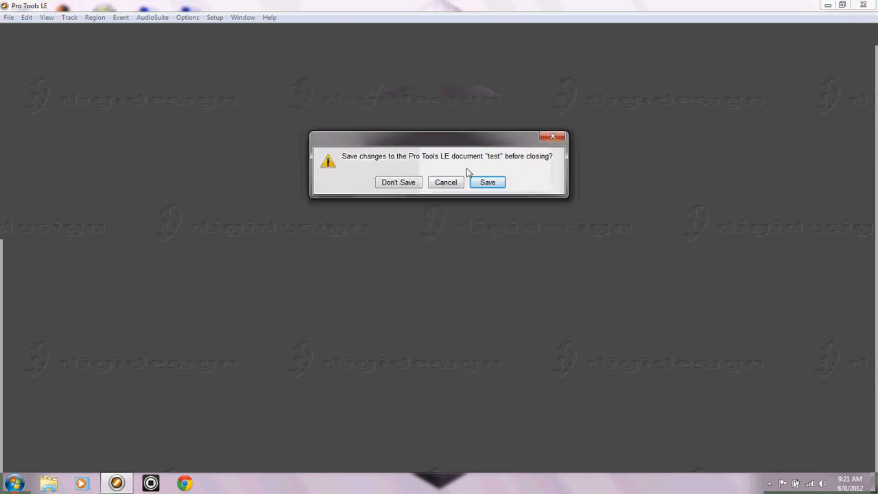
key("Escape")
Step: Create a session named Song1 from the Final Templete template in the Test folder, saving the changes to the test session
left_click(9, 17)
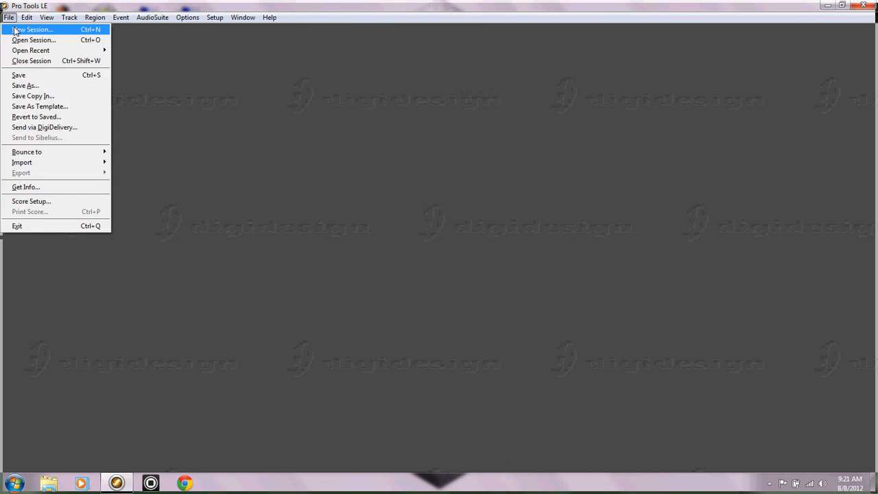
left_click(25, 28)
double_click(471, 136)
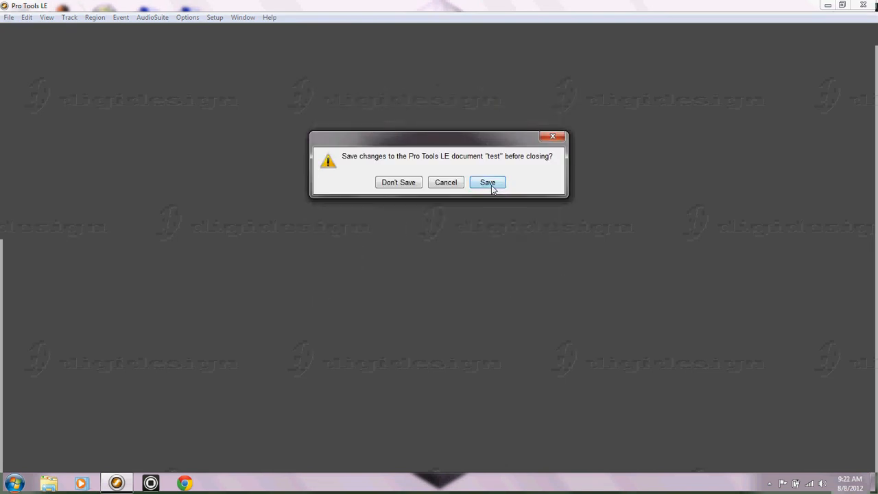
left_click(488, 183)
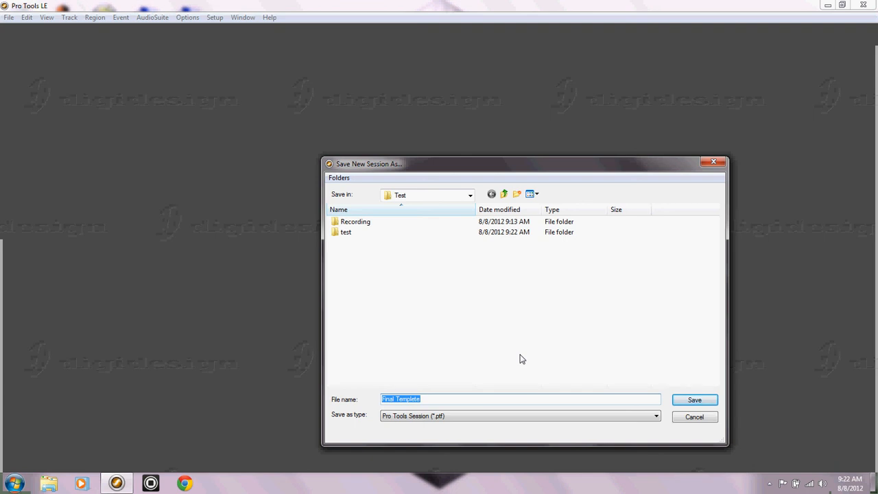
type("Song1")
left_click(695, 402)
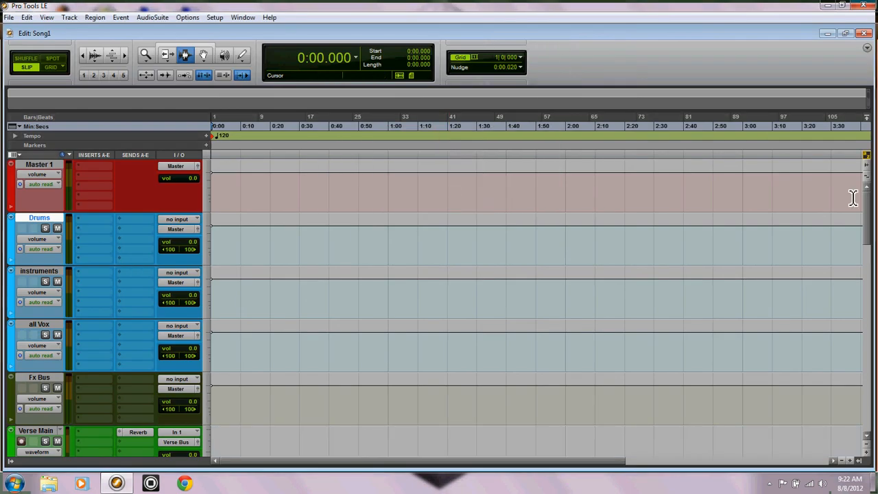
scroll(867, 215, "down", 3)
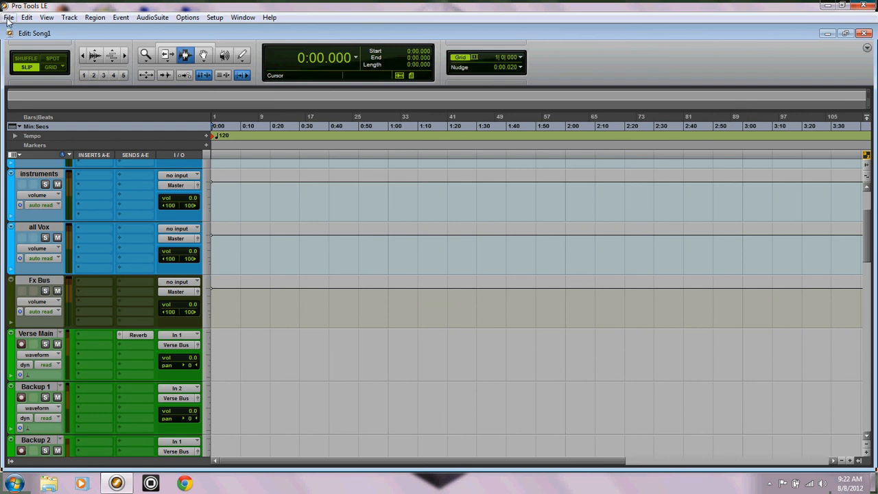
left_click(769, 482)
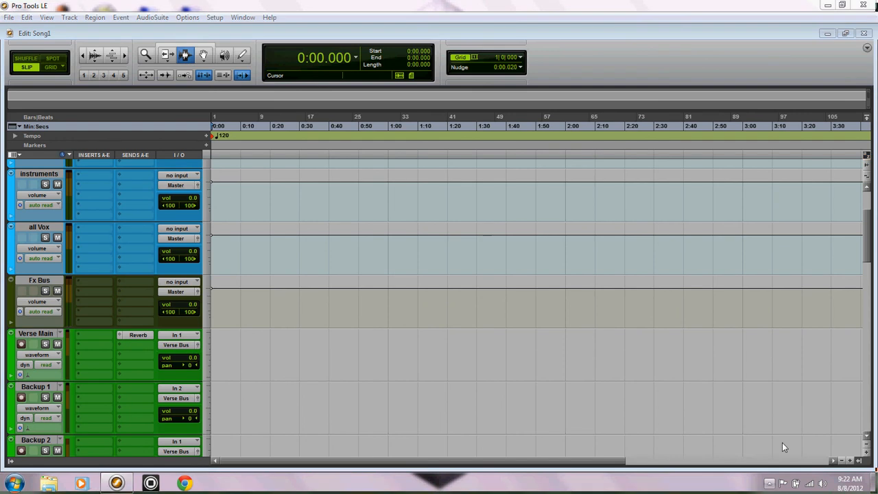